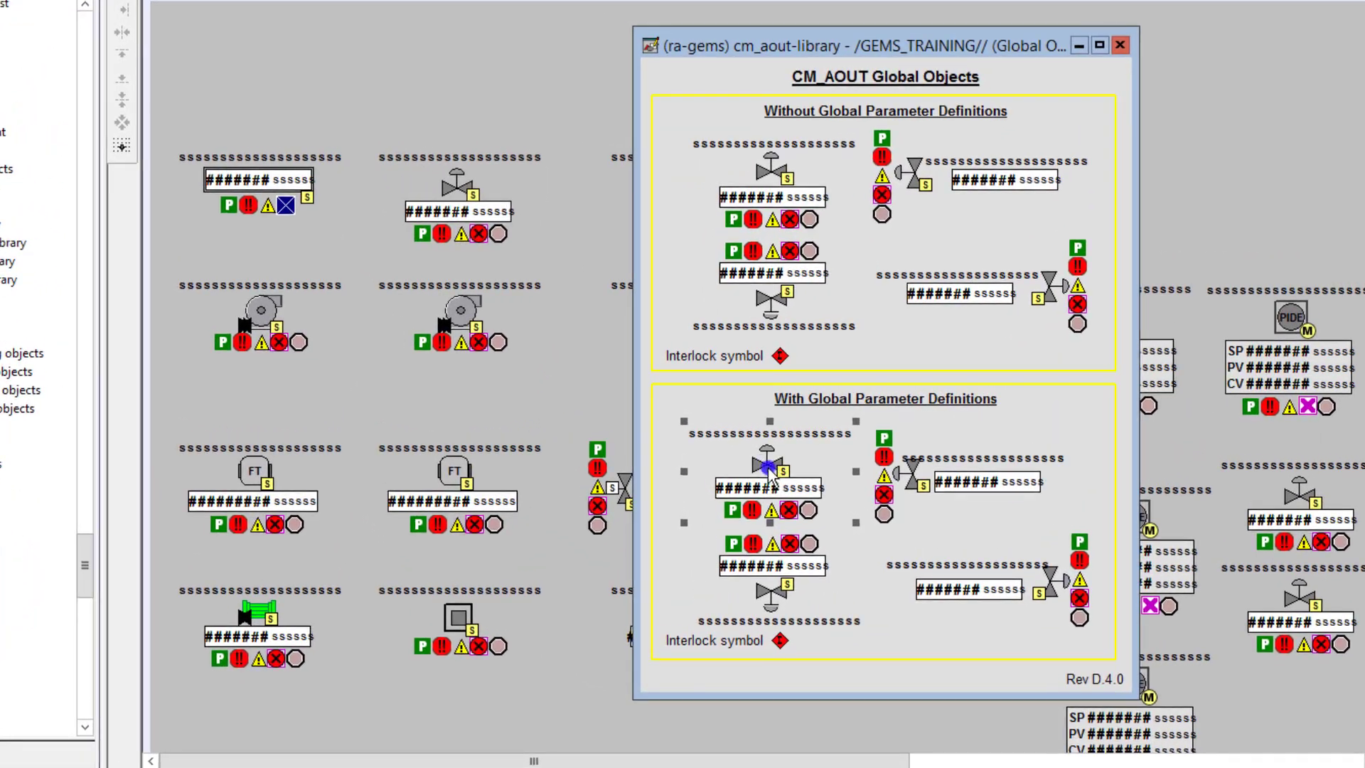
Place the CM_AOUT valve at the display top and review its #101 and #102 parameter values without changing them
{"action": "left_click_drag", "start_coordinate": [768, 472], "coordinate": [450, 87]}
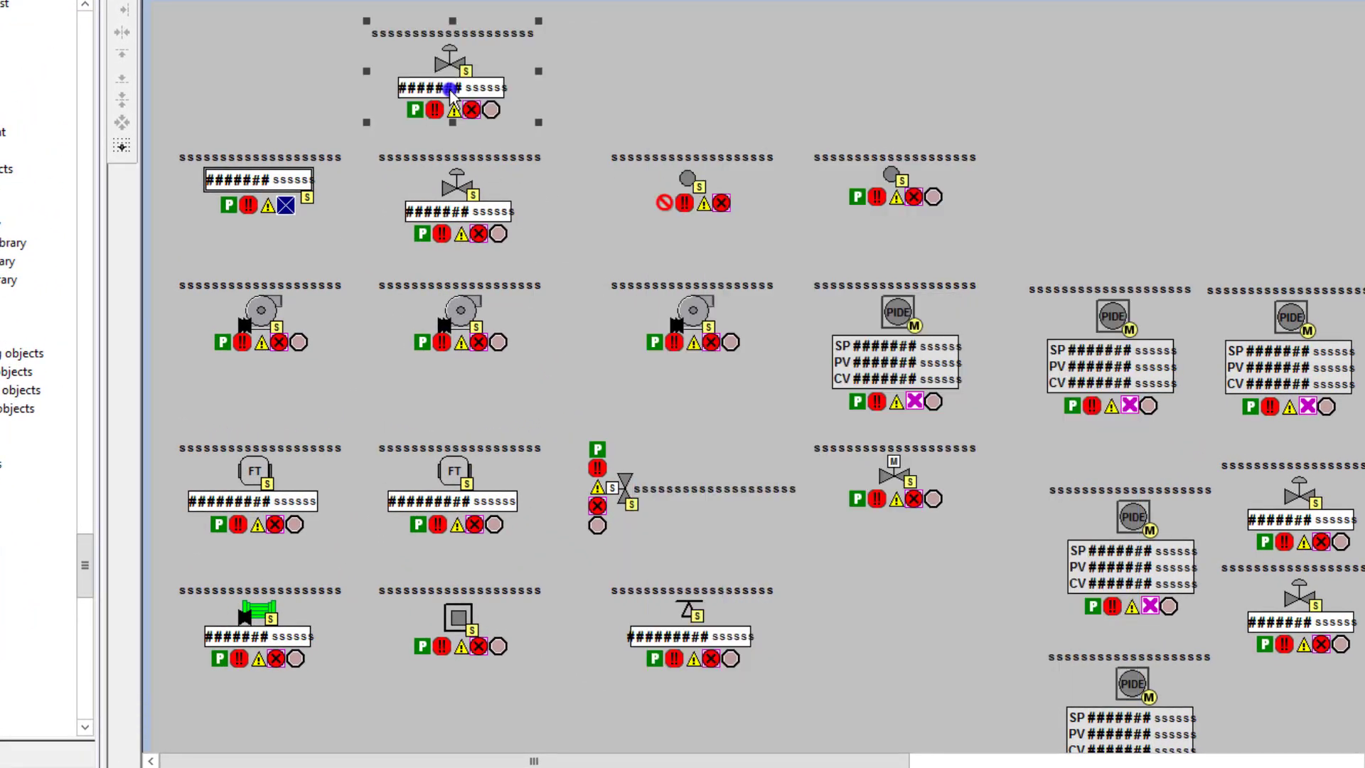
{"action": "right_click", "coordinate": [451, 88]}
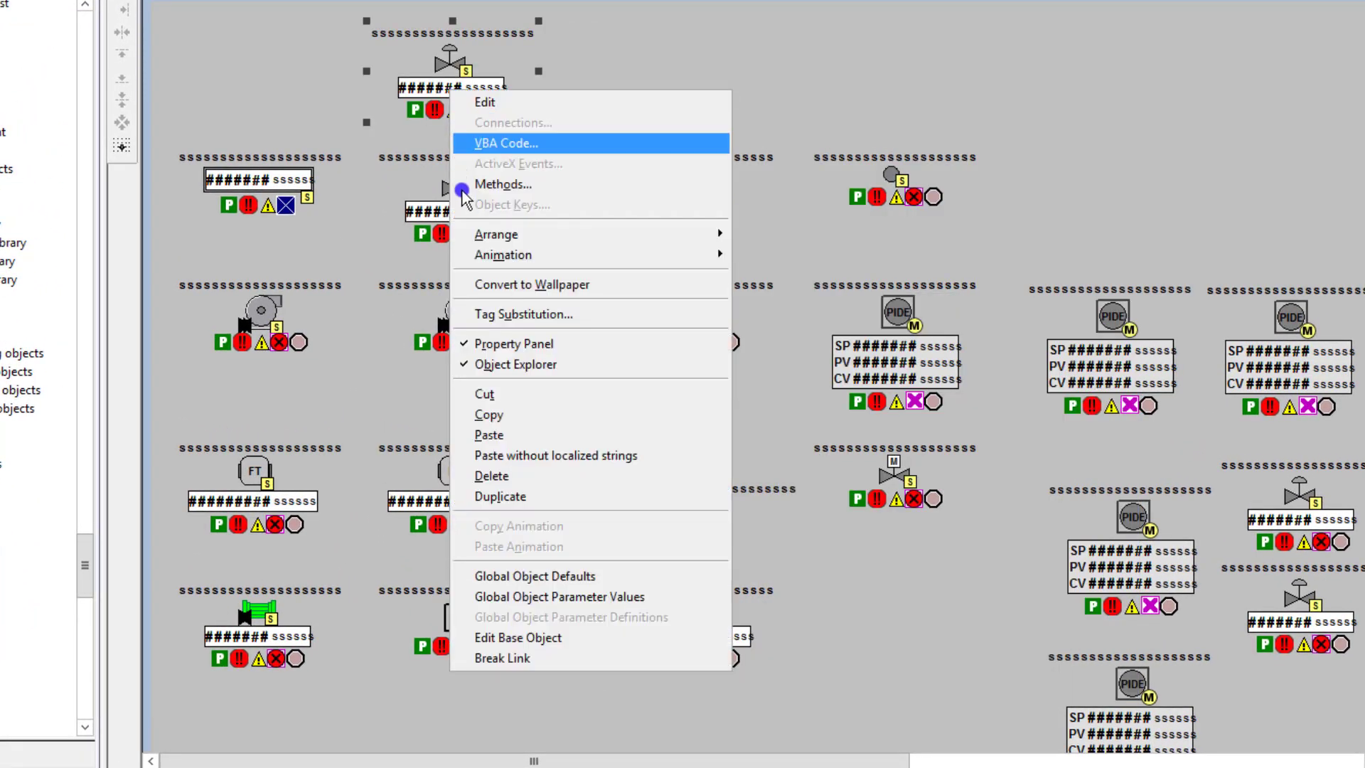
{"action": "left_click", "coordinate": [547, 599]}
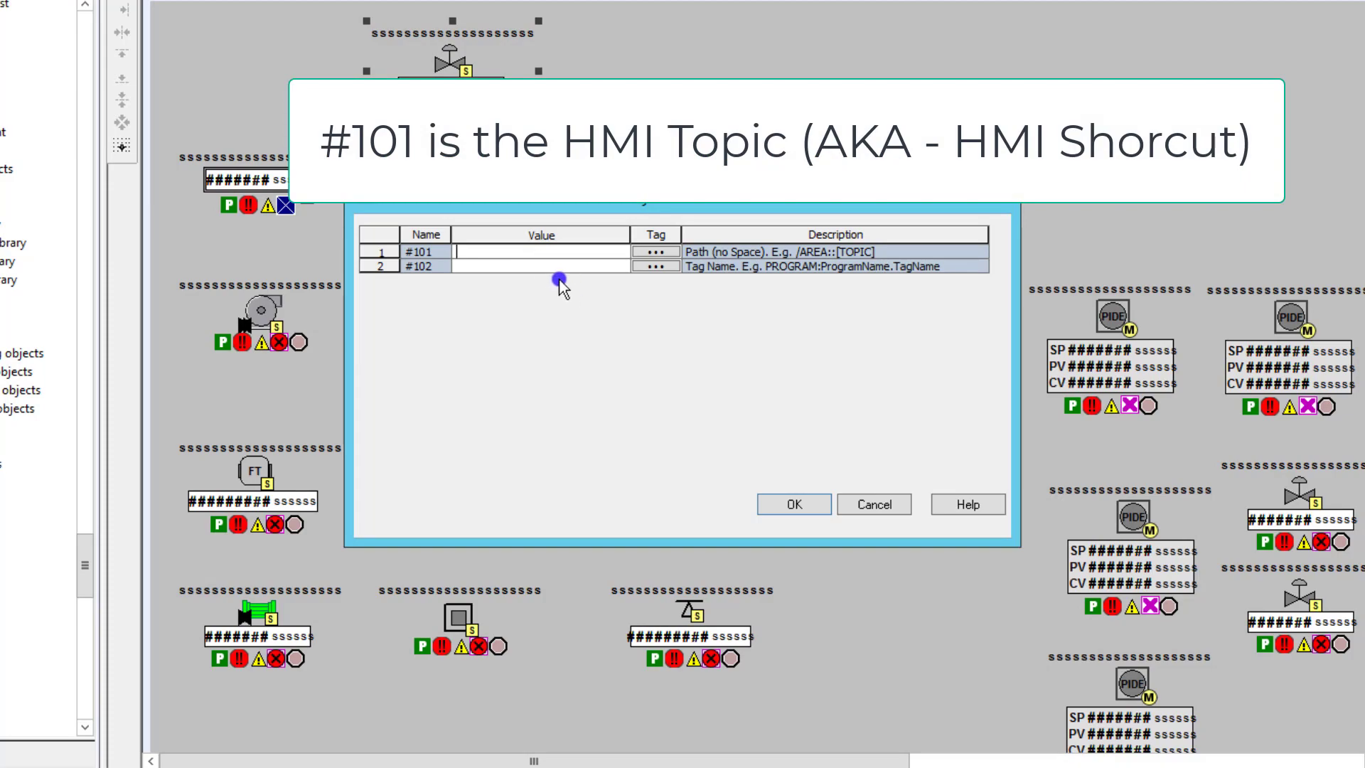
{"action": "left_click", "coordinate": [547, 268]}
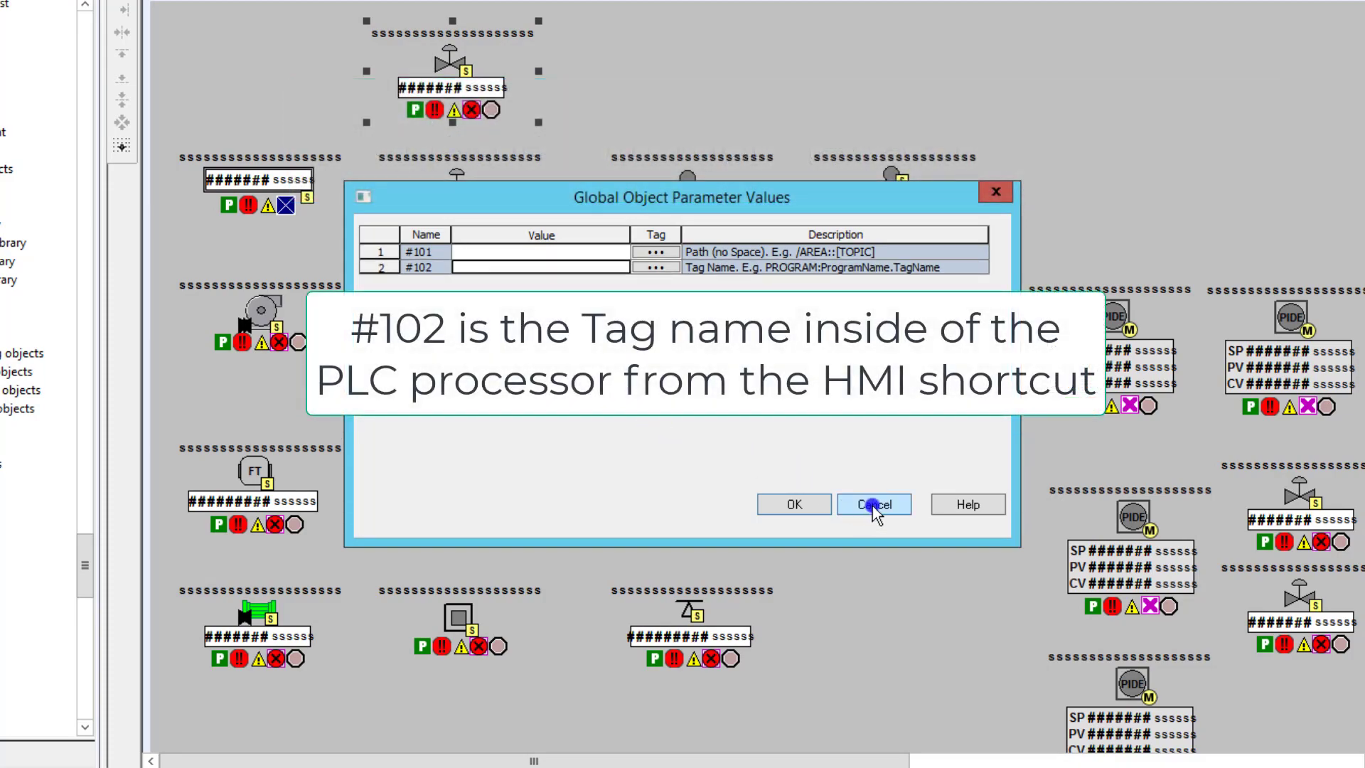
{"action": "left_click", "coordinate": [874, 504]}
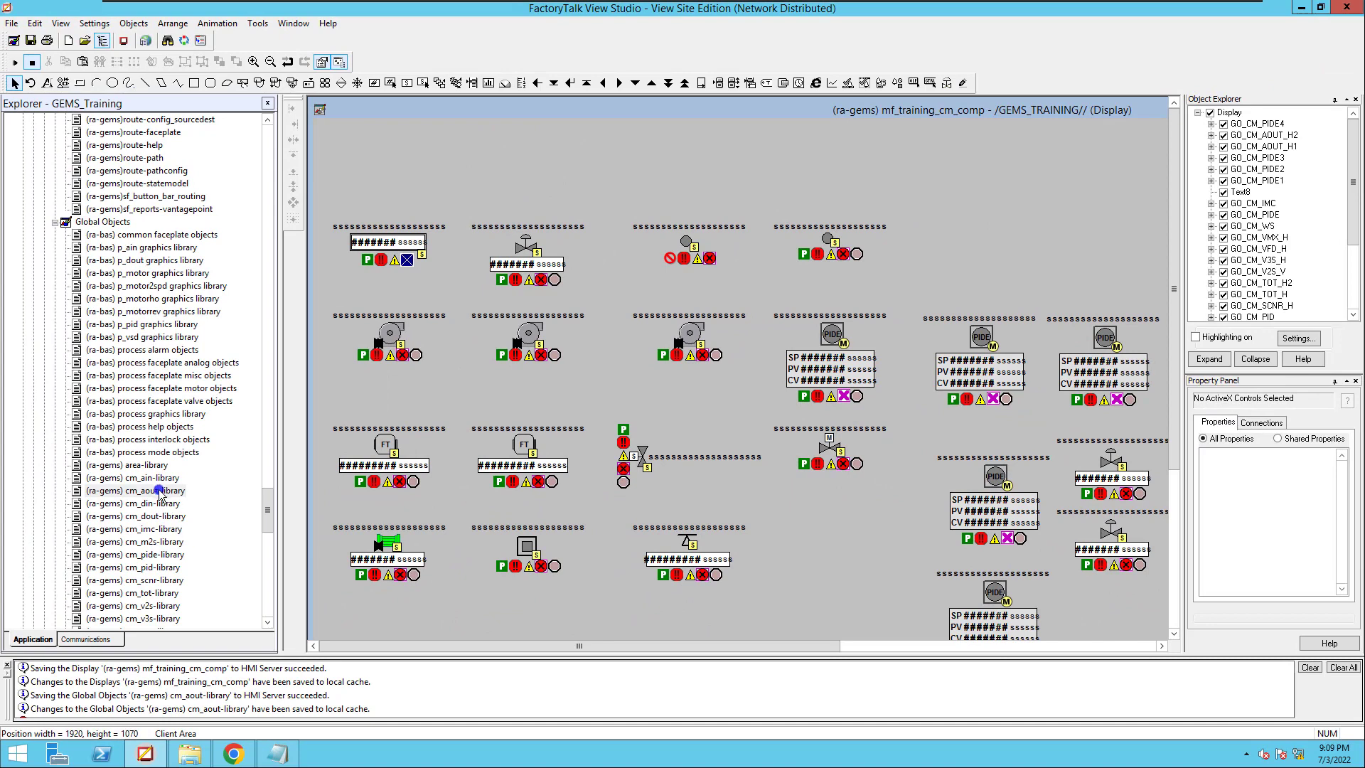
From cm_aout-library, drag the valve without global parameter definitions, plus its label, onto the display top
{"action": "left_click", "coordinate": [160, 490]}
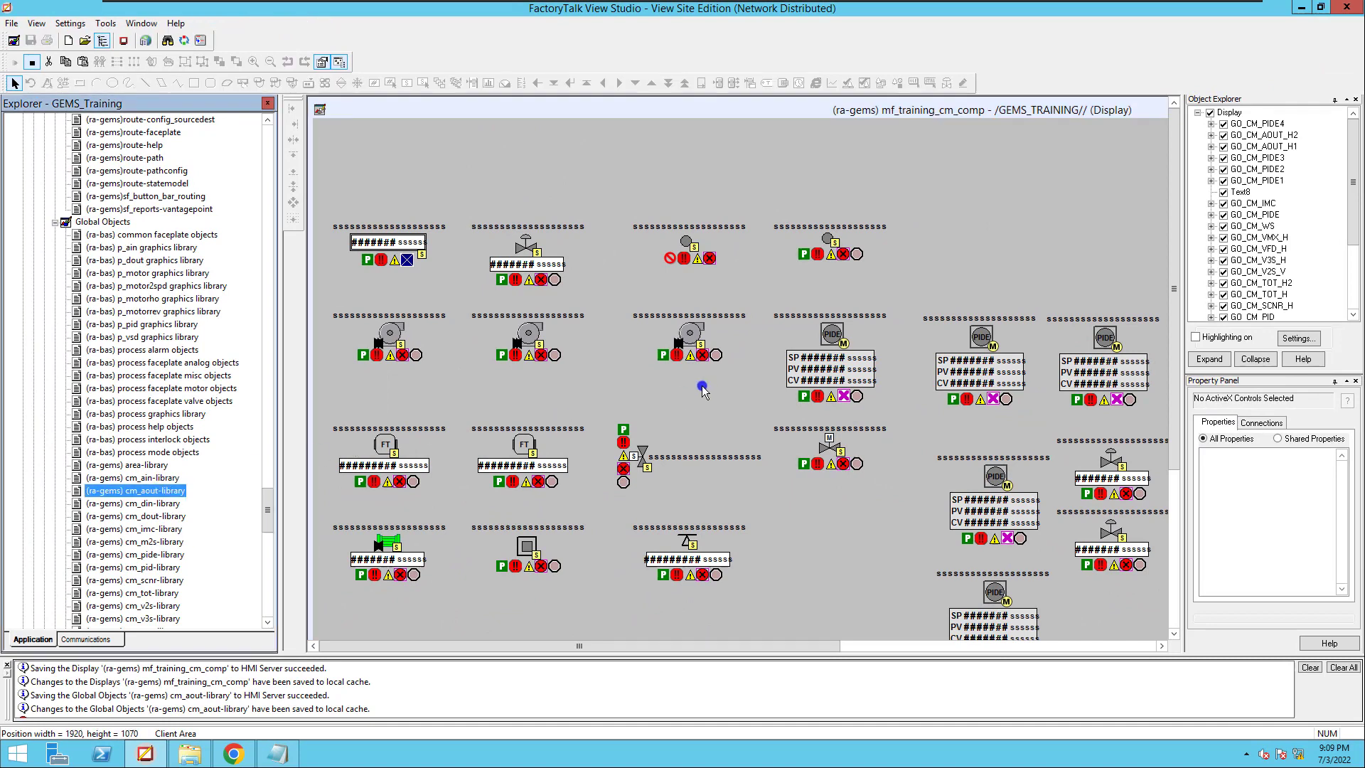
{"action": "double_click", "coordinate": [182, 490]}
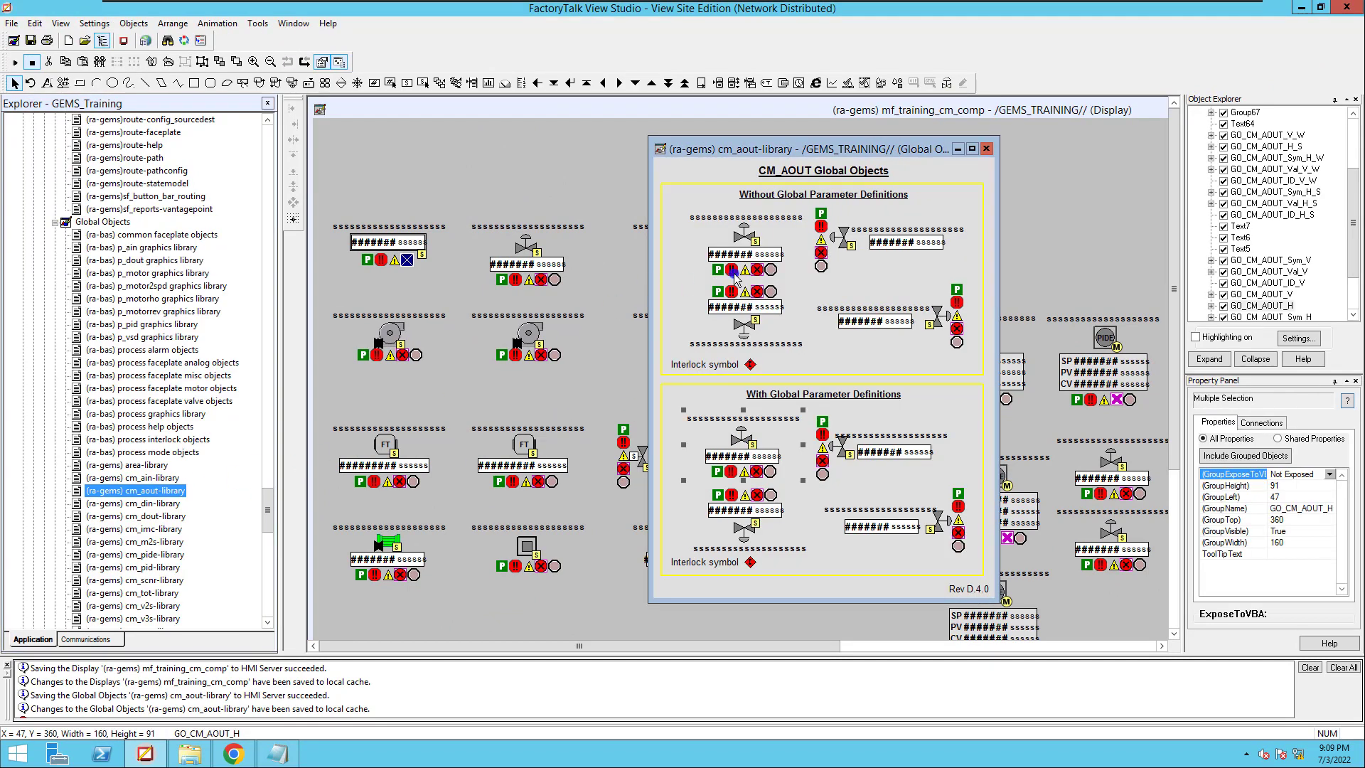
{"action": "left_click", "coordinate": [749, 254]}
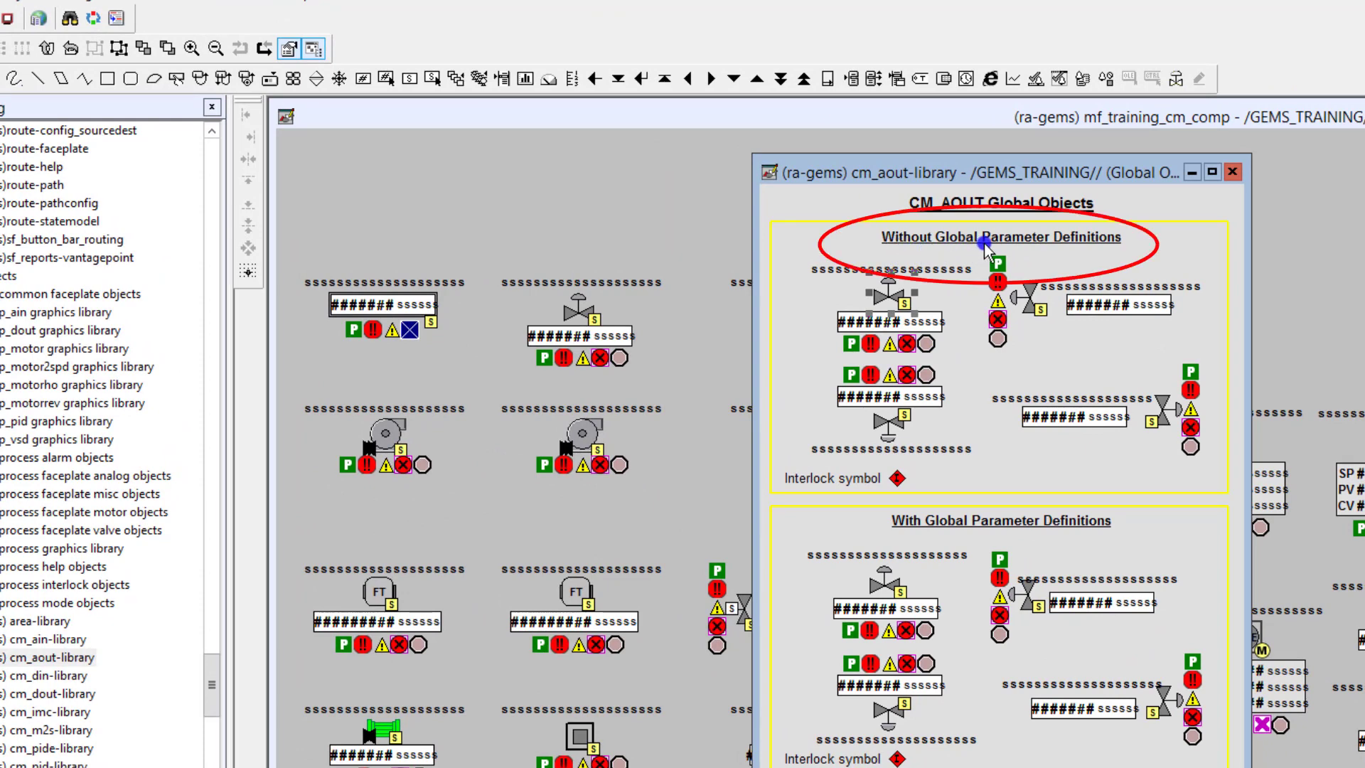
{"action": "left_click", "coordinate": [857, 271]}
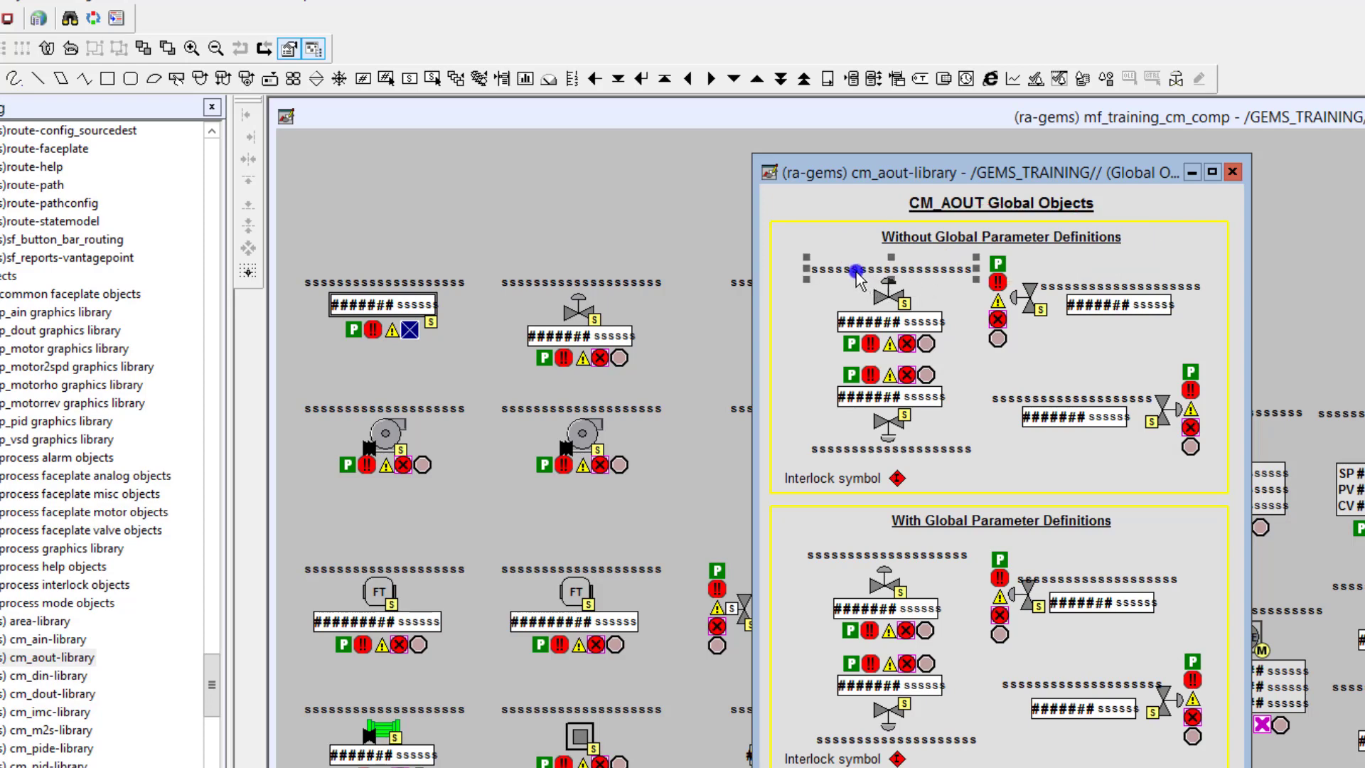
{"action": "left_click", "coordinate": [892, 297], "text": "ctrl"}
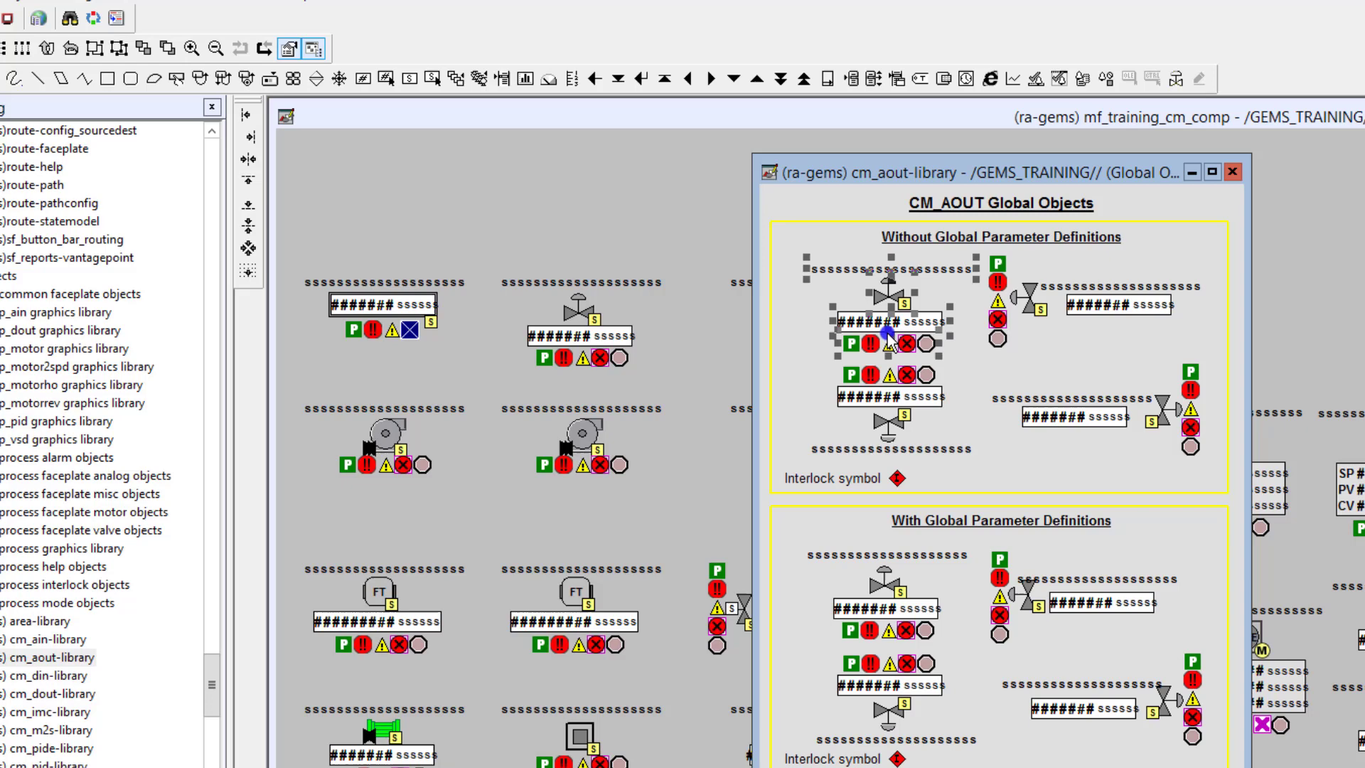
{"action": "left_click_drag", "start_coordinate": [889, 301], "coordinate": [592, 226]}
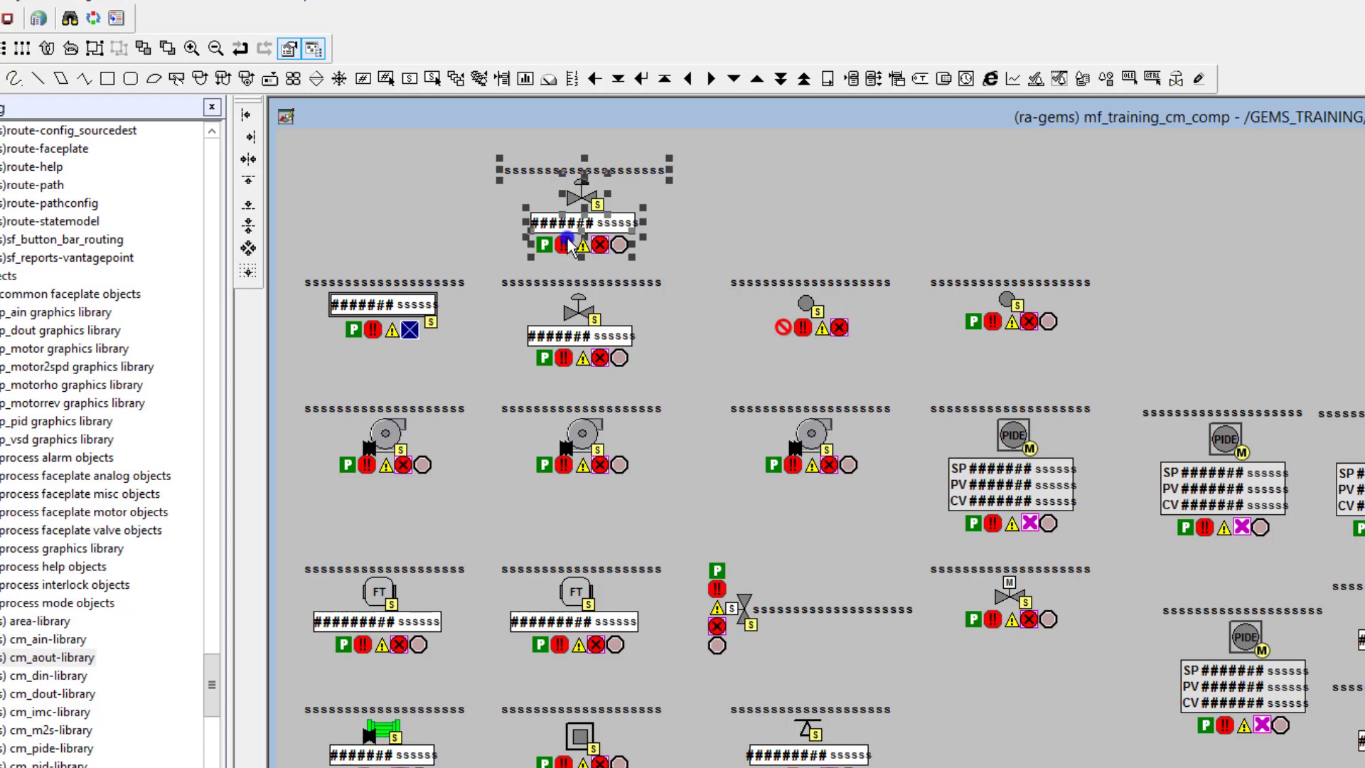
{"action": "double_click", "coordinate": [71, 657]}
{"action": "right_click", "coordinate": [877, 332]}
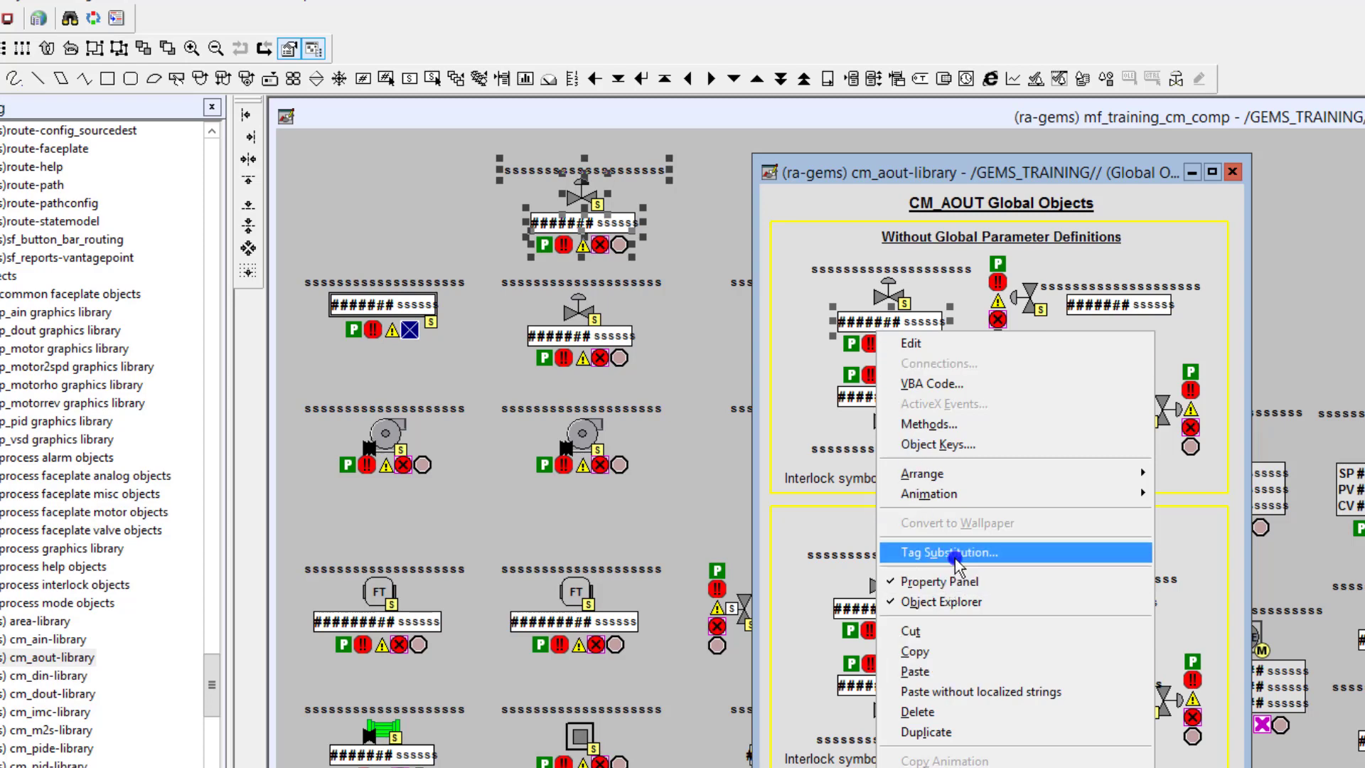
{"action": "left_click", "coordinate": [924, 552]}
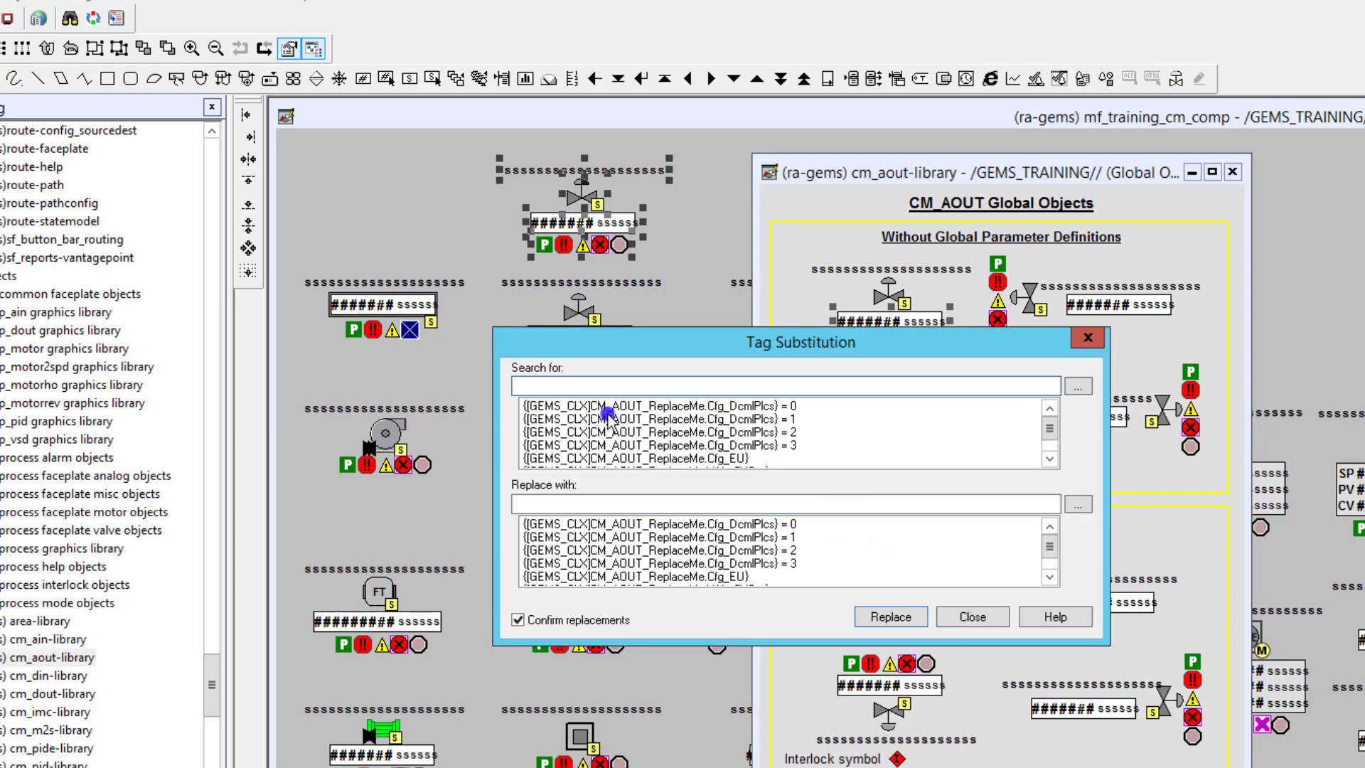
{"action": "left_click", "coordinate": [574, 408]}
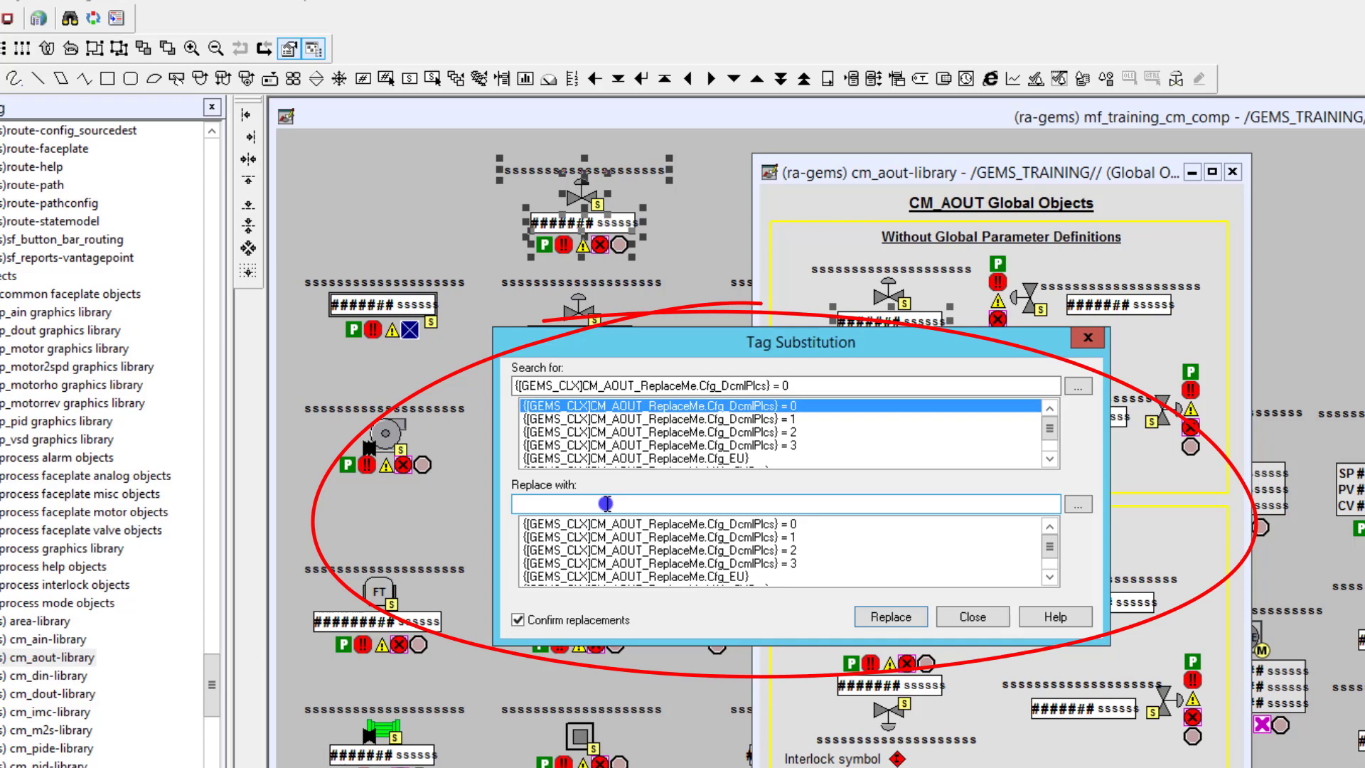
{"action": "left_click", "coordinate": [973, 617]}
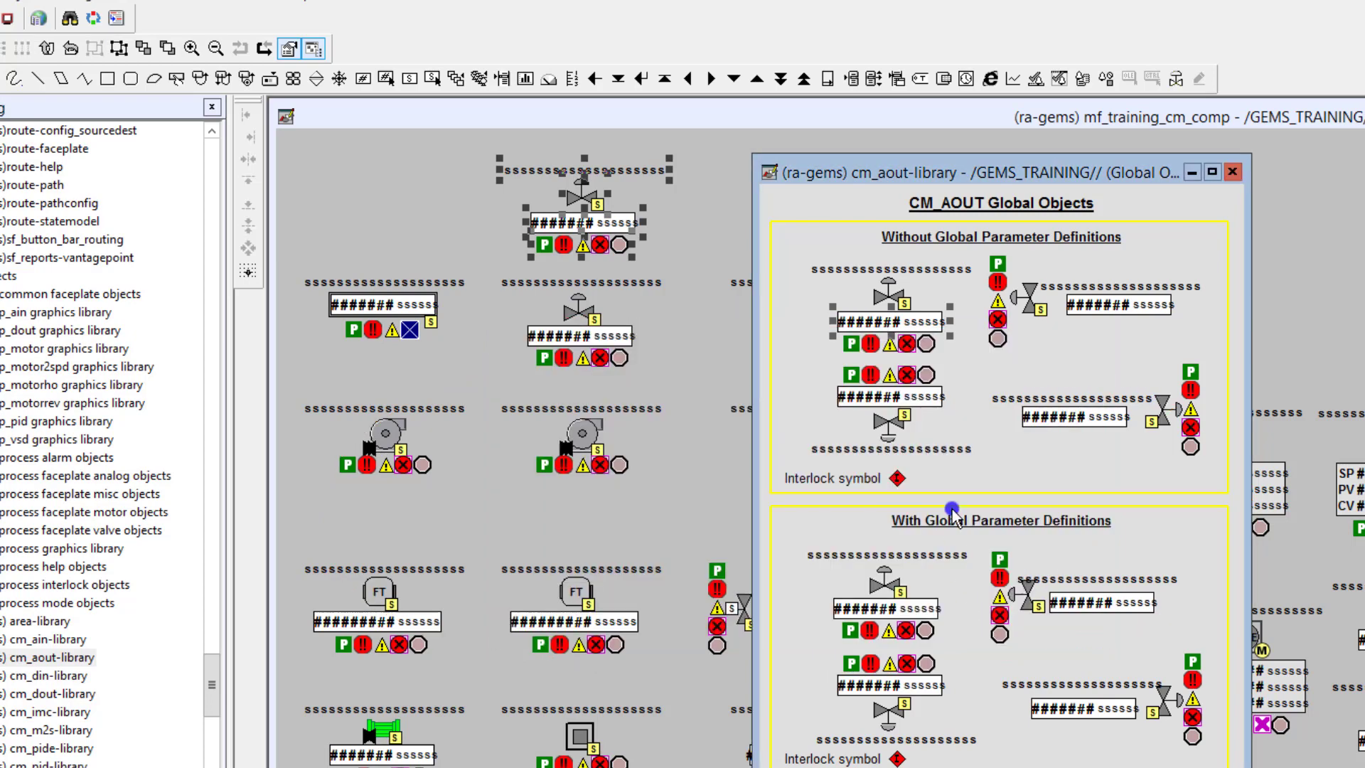
{"action": "left_click", "coordinate": [713, 228]}
Check Tag Substitution on the top value box, leaving its tags unchanged
{"action": "left_click", "coordinate": [579, 226]}
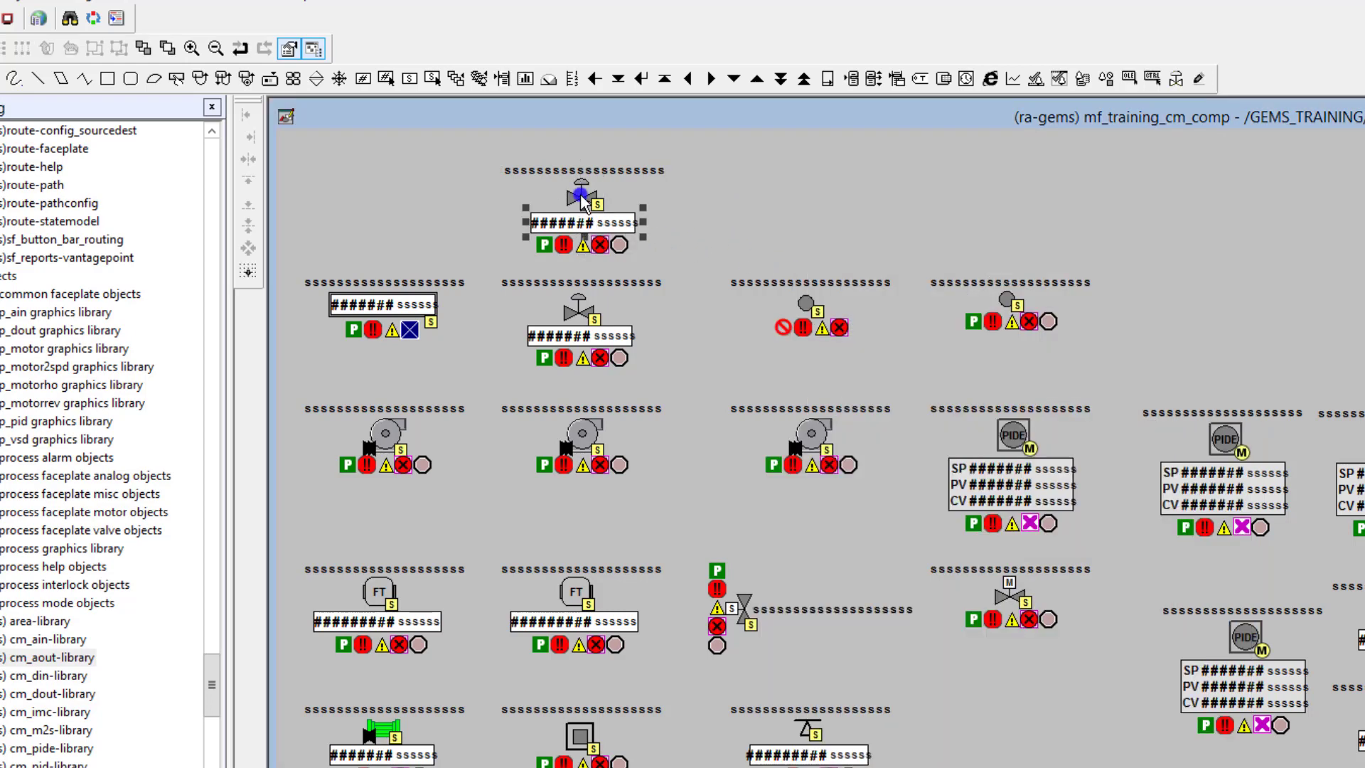
{"action": "right_click", "coordinate": [587, 221]}
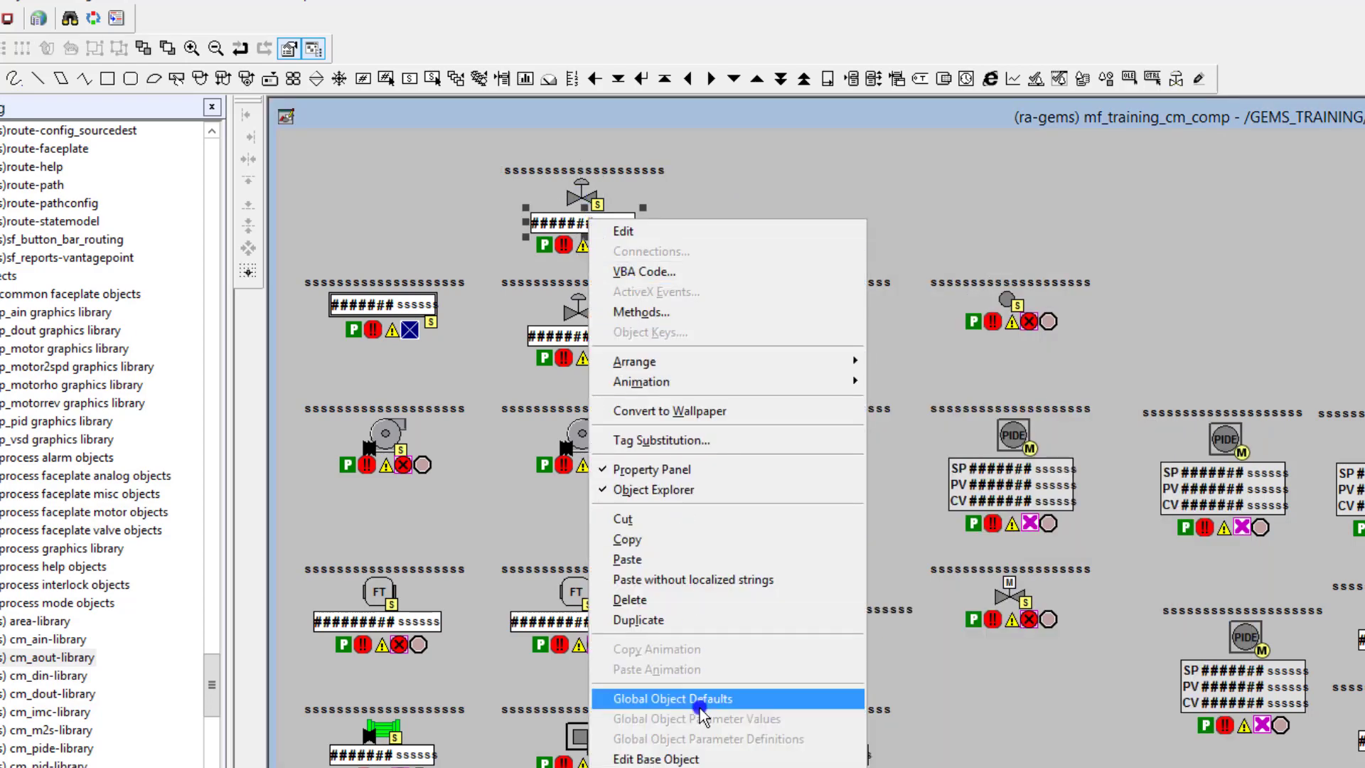
{"action": "left_click", "coordinate": [672, 441]}
{"action": "left_click", "coordinate": [973, 616]}
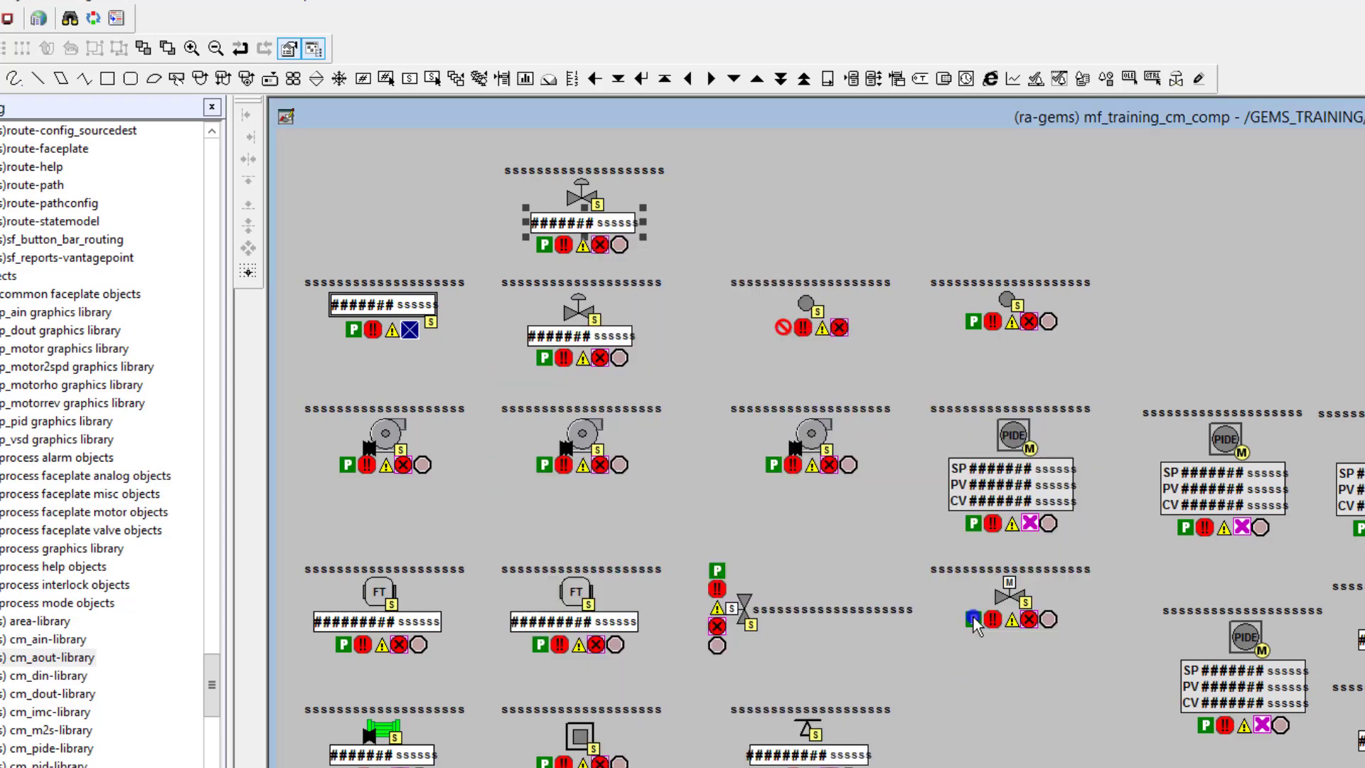
Check Tag Substitution on the top text label and status indicator group, replacing nothing
{"action": "left_click_drag", "start_coordinate": [696, 252], "coordinate": [477, 160]}
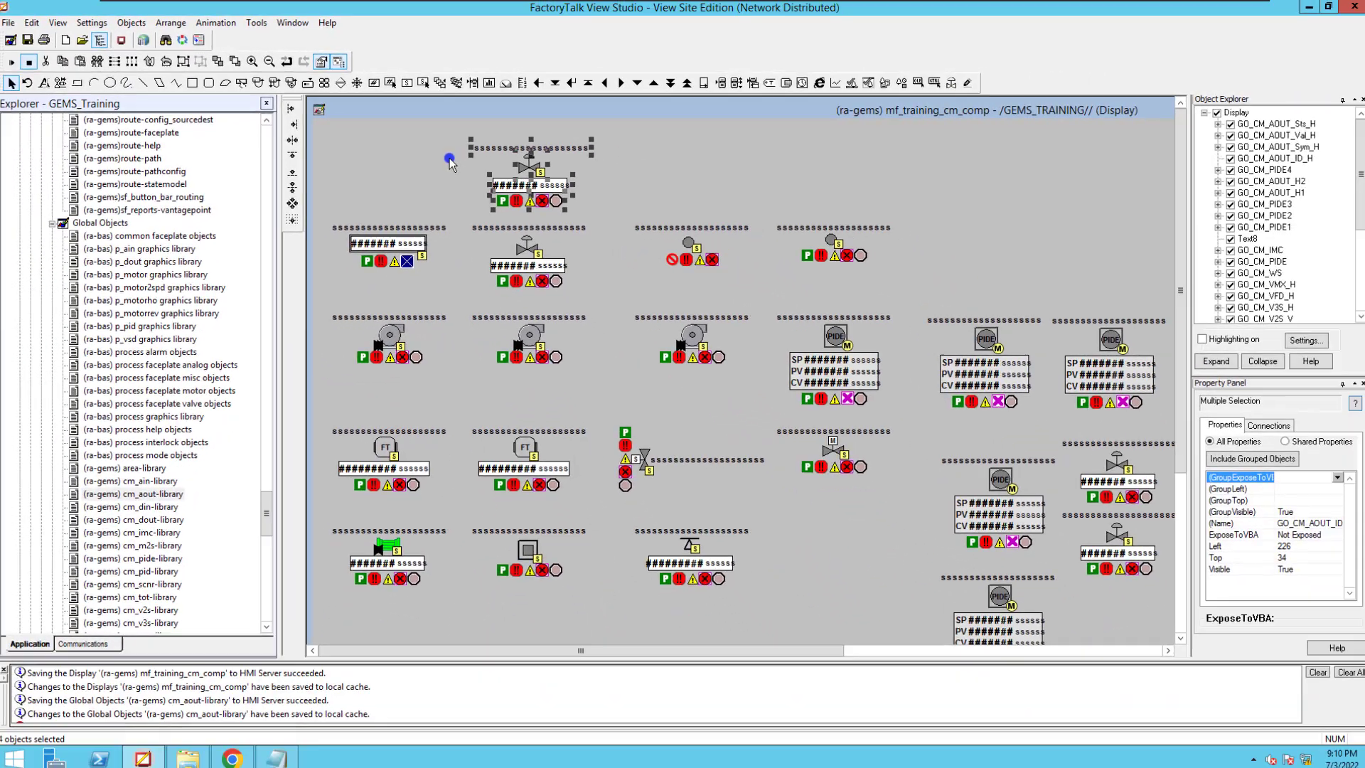
{"action": "left_click", "coordinate": [601, 167]}
{"action": "right_click", "coordinate": [555, 149]}
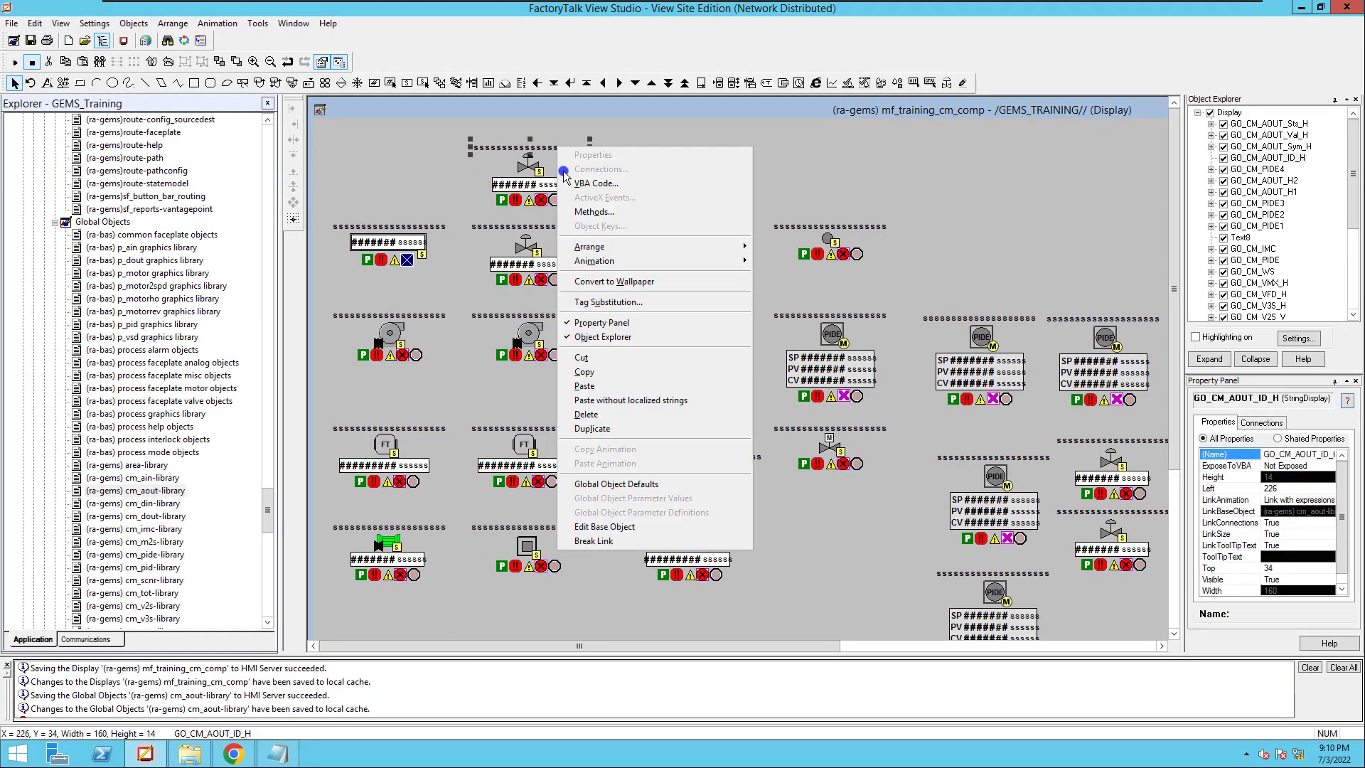
{"action": "left_click", "coordinate": [569, 306]}
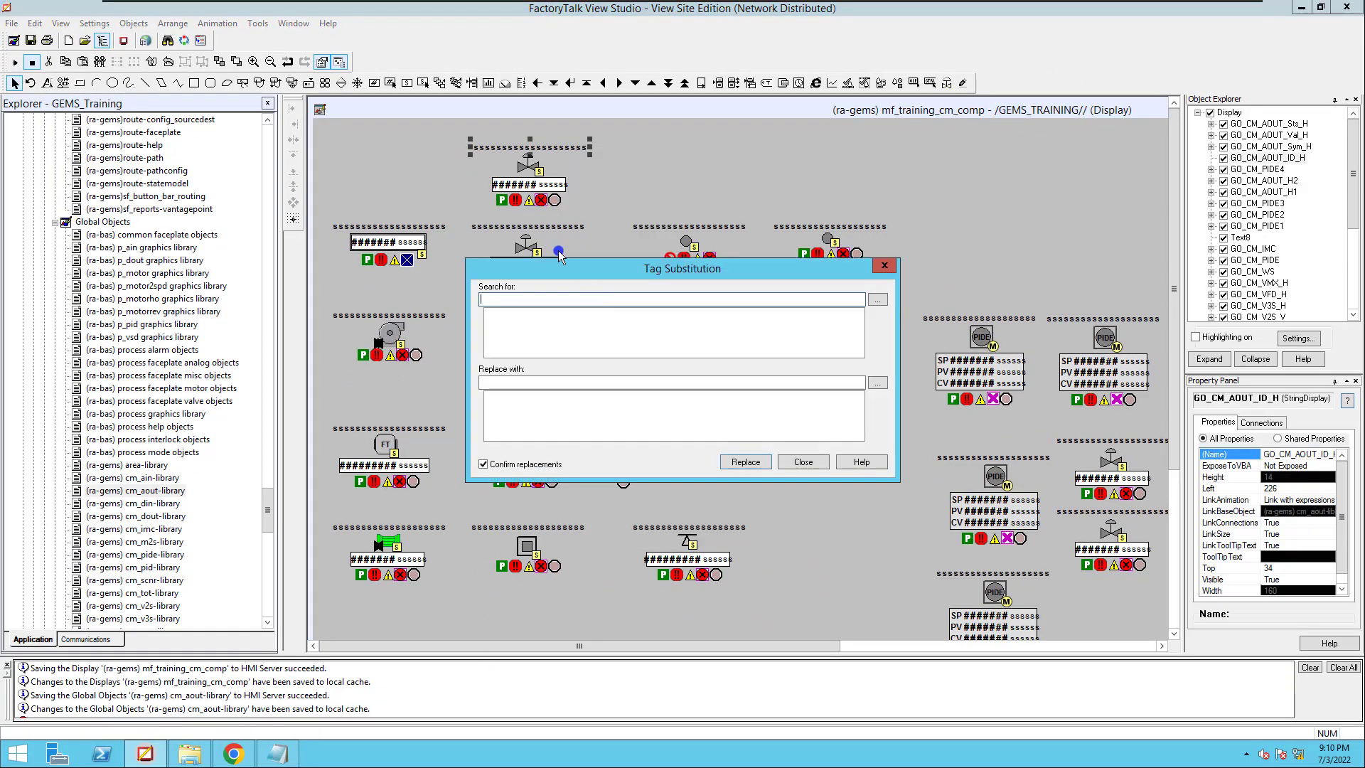
{"action": "left_click", "coordinate": [802, 463]}
{"action": "left_click", "coordinate": [529, 170]}
{"action": "left_click", "coordinate": [531, 203]}
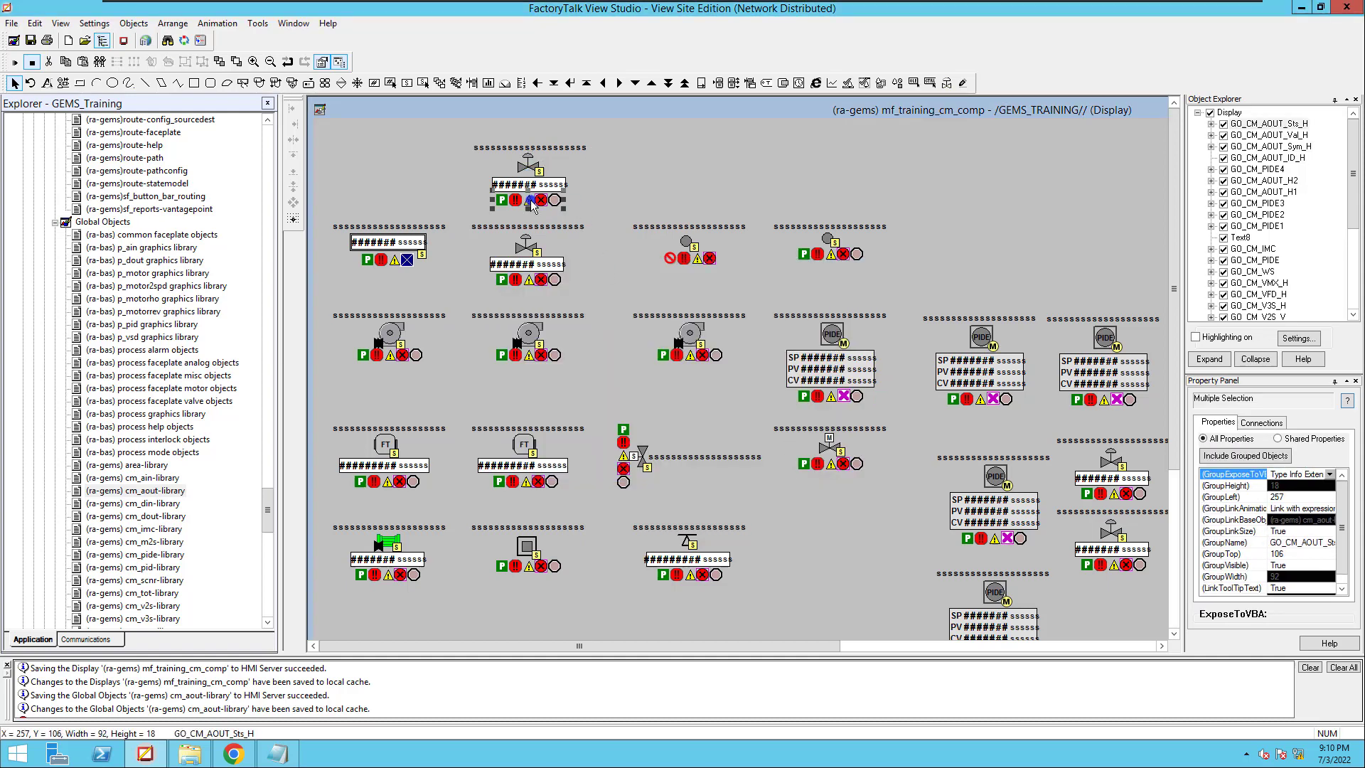
{"action": "right_click", "coordinate": [532, 201]}
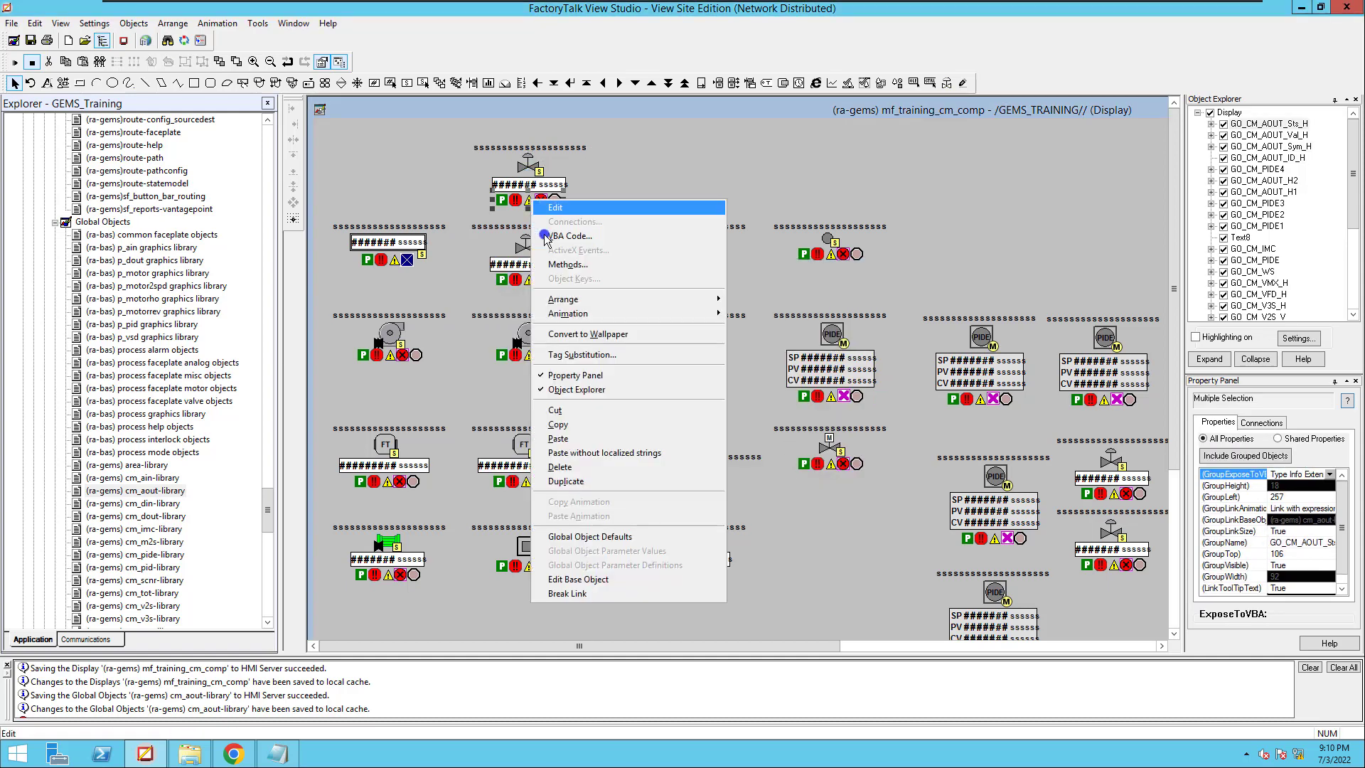
{"action": "left_click", "coordinate": [612, 355]}
{"action": "left_click", "coordinate": [802, 463]}
Marquee-select all four parts of the top CM_AOUT object and delete them
{"action": "left_click", "coordinate": [583, 183]}
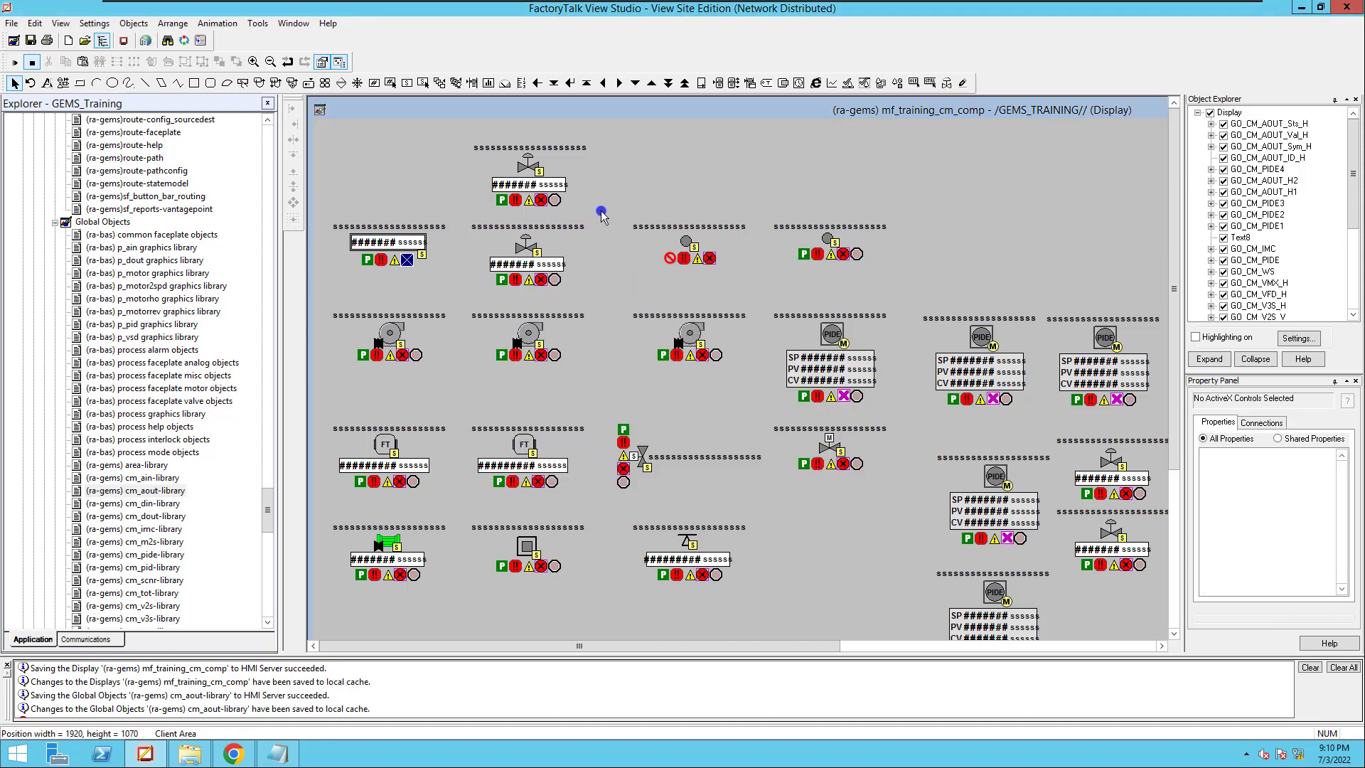
{"action": "left_click_drag", "start_coordinate": [456, 151], "coordinate": [453, 148]}
{"action": "key", "text": "Delete"}
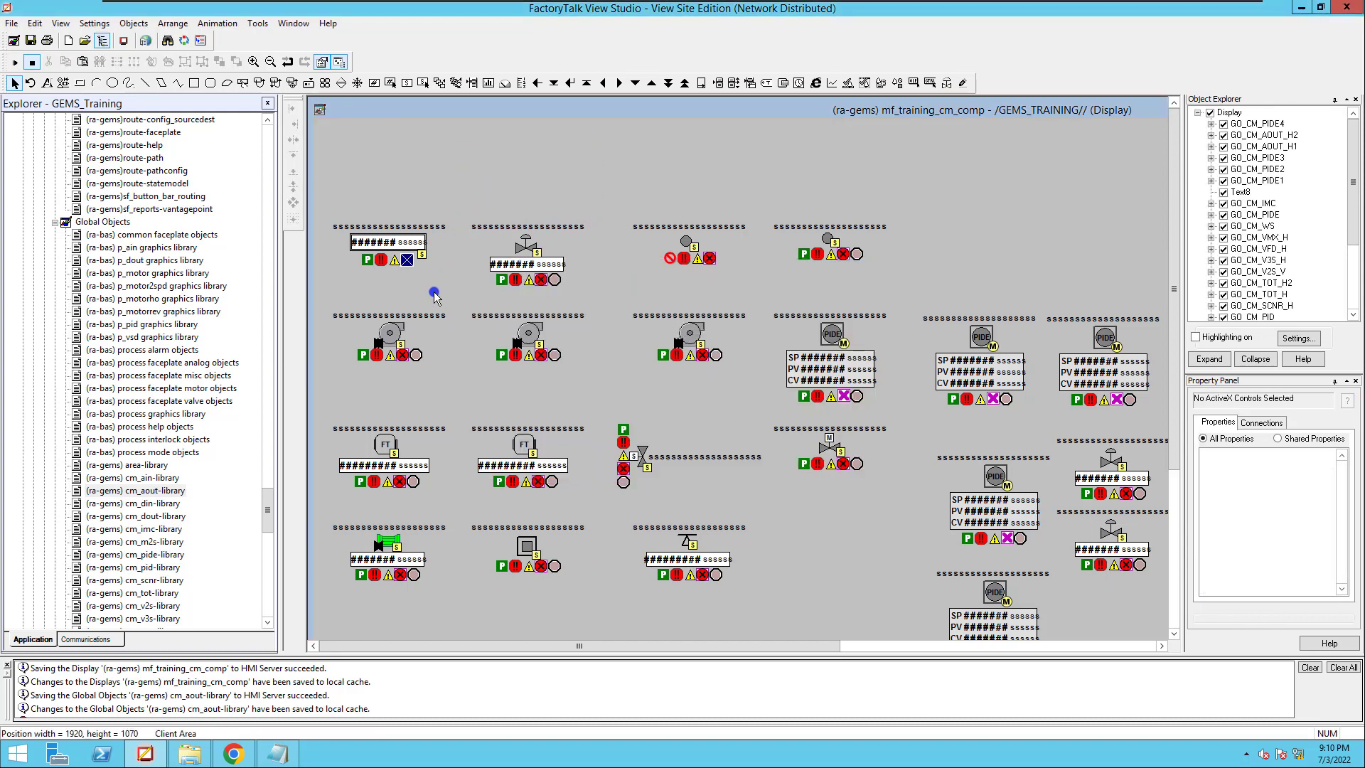
In cm_aout-library, set the Global Object Defaults LinkConnections to False and apply
{"action": "double_click", "coordinate": [176, 491]}
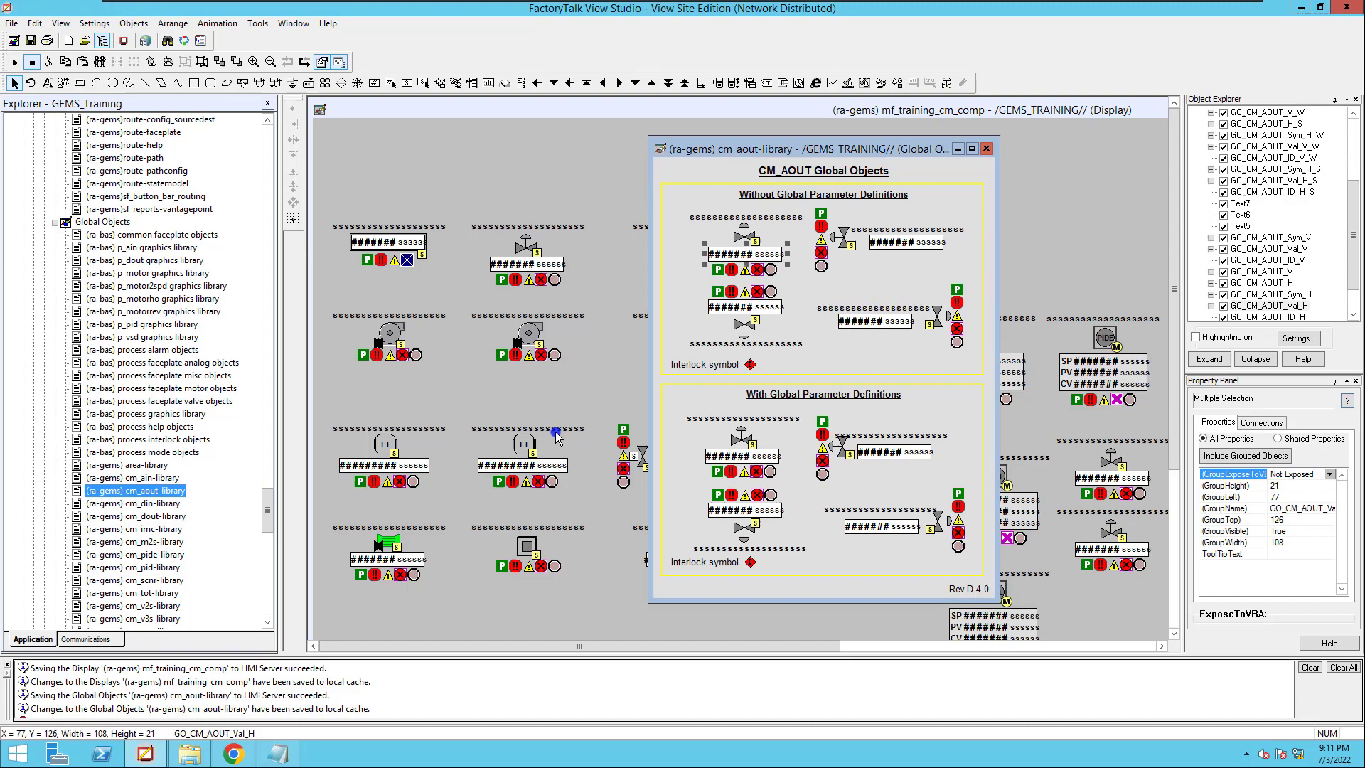
{"action": "left_click", "coordinate": [913, 179]}
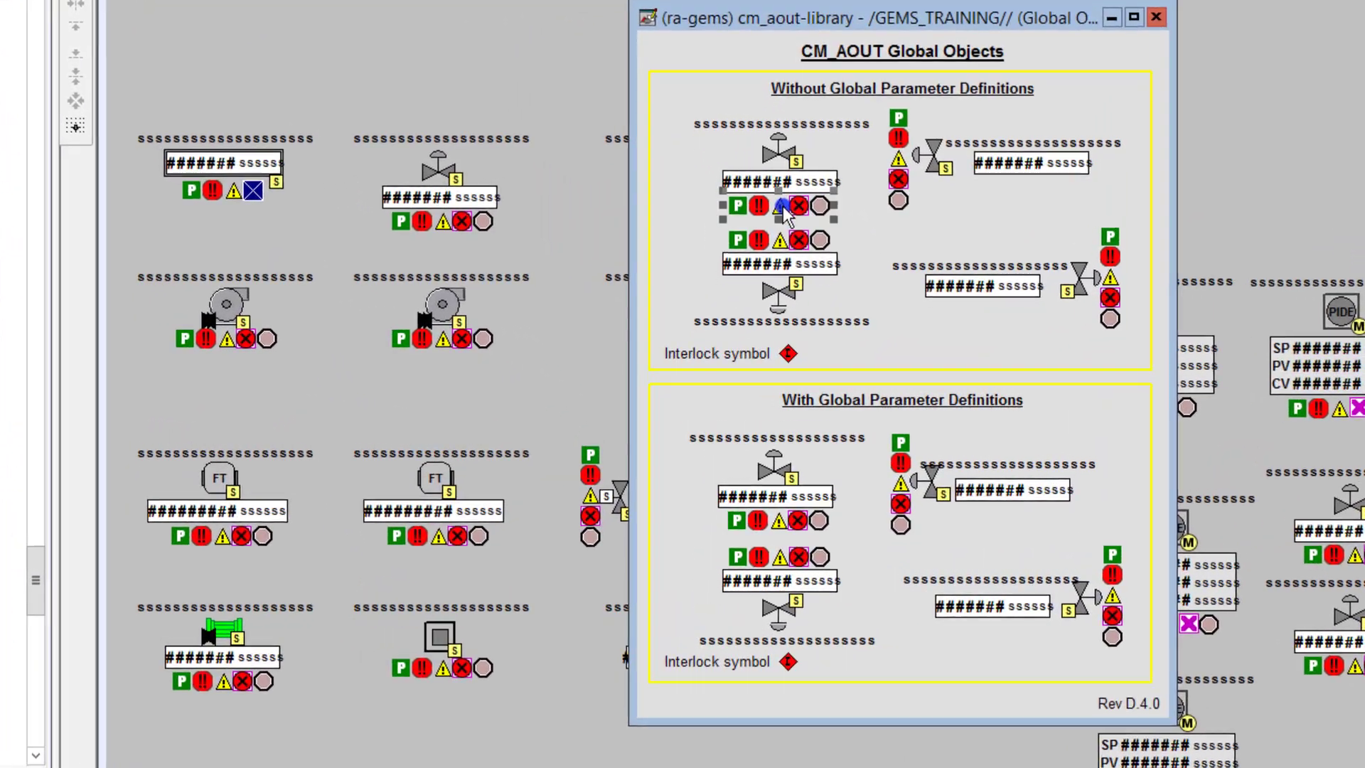
{"action": "left_click", "coordinate": [744, 269]}
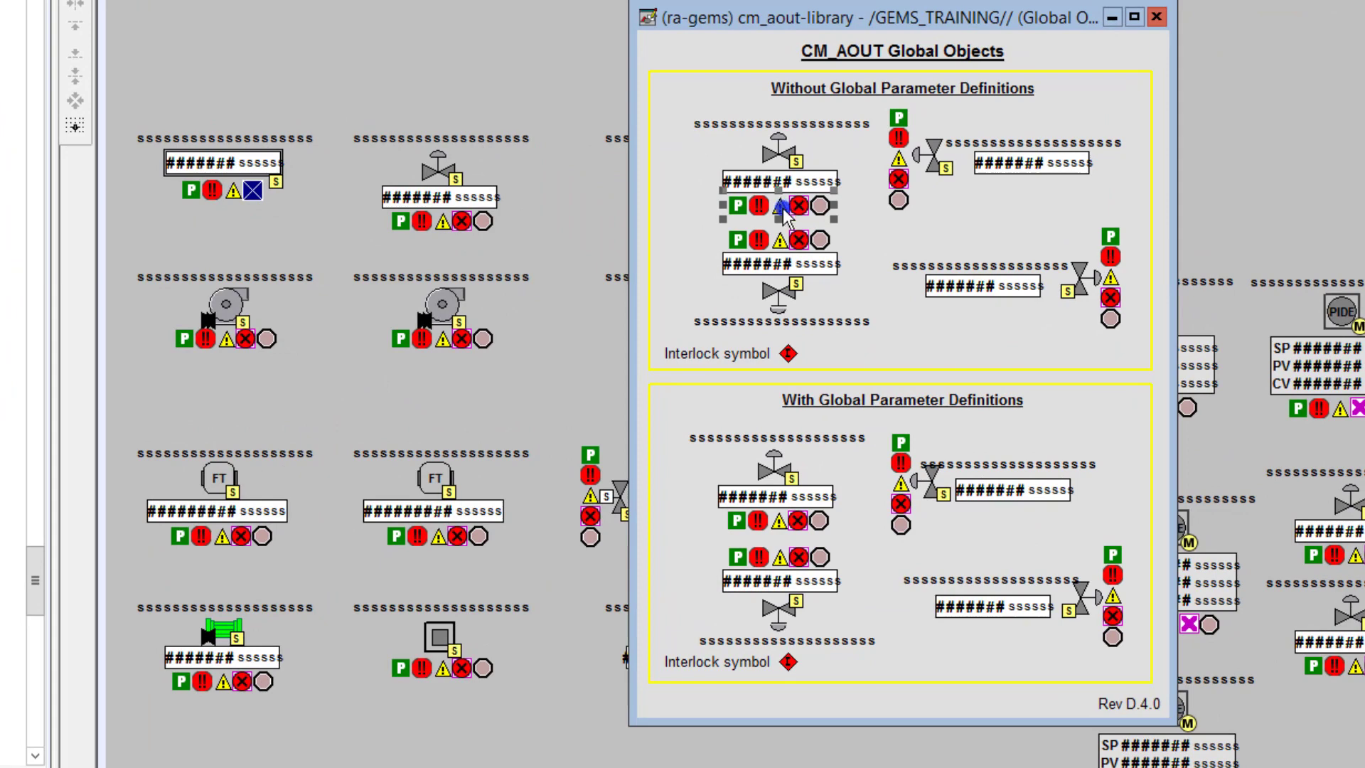
{"action": "right_click", "coordinate": [781, 207]}
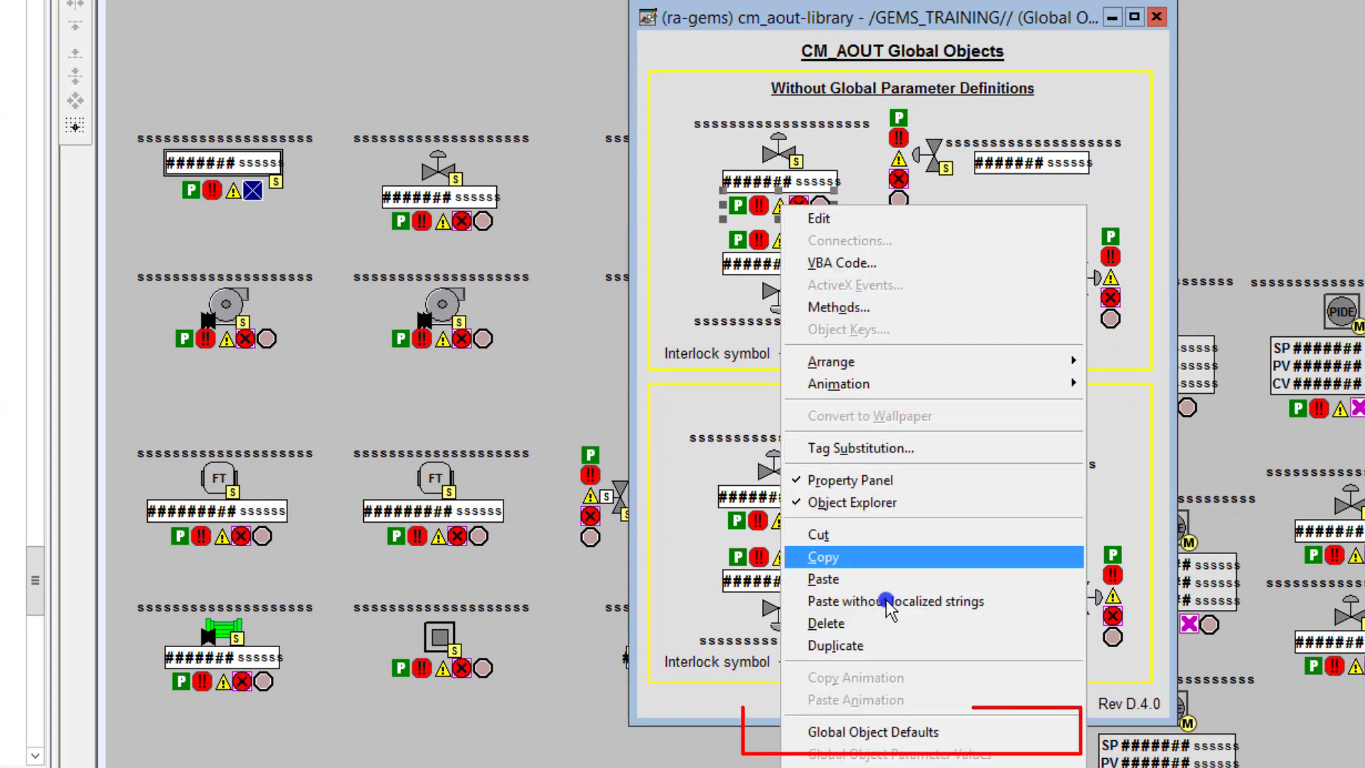
{"action": "left_click", "coordinate": [882, 732]}
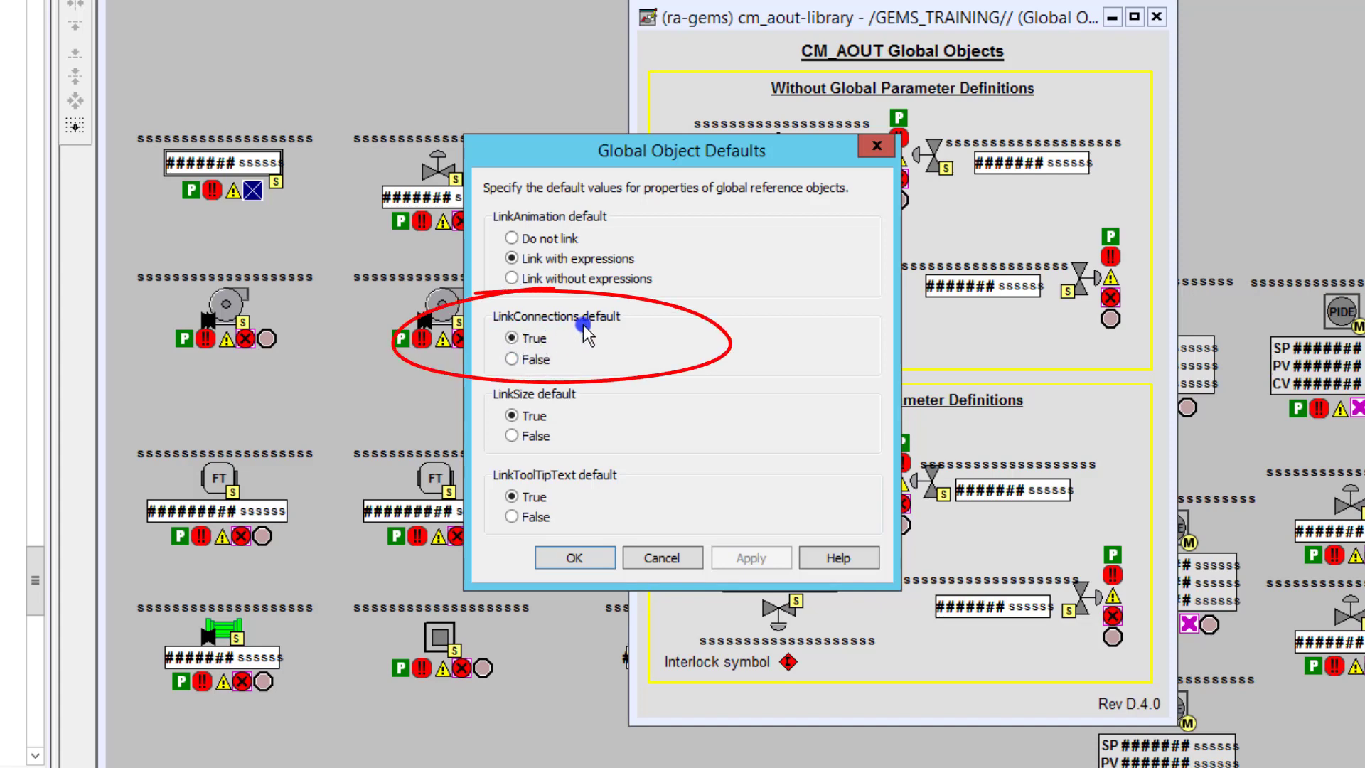
{"action": "left_click", "coordinate": [512, 359]}
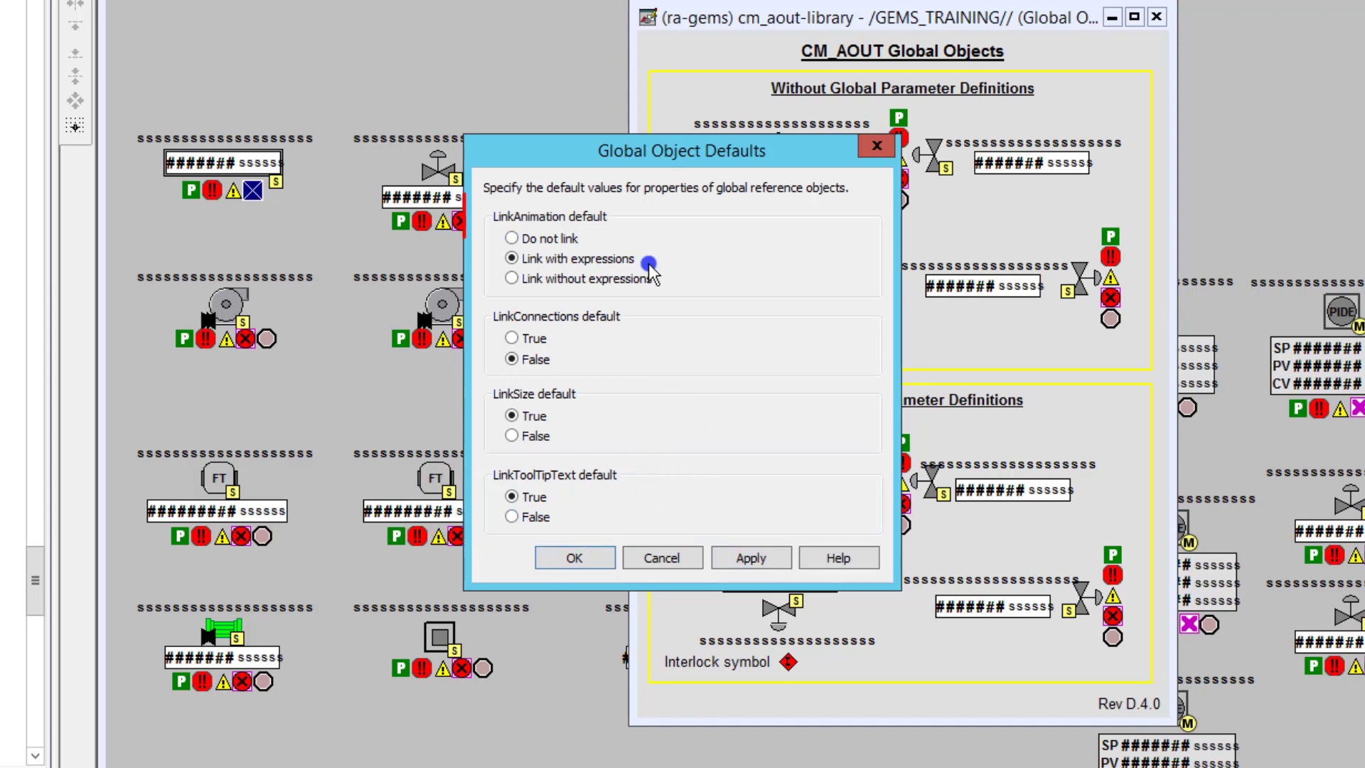
{"action": "left_click", "coordinate": [755, 559]}
{"action": "left_click", "coordinate": [576, 558]}
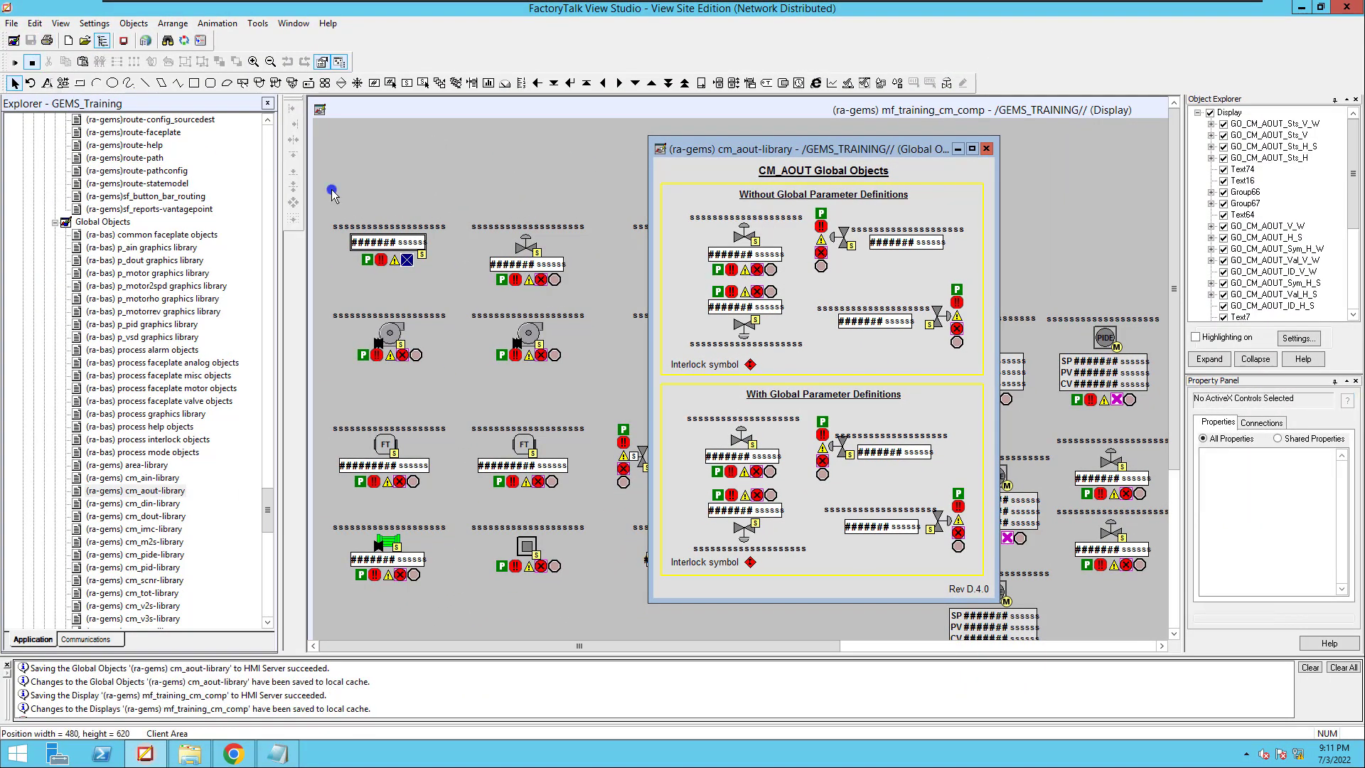
Select the library valve's tag text, symbol, value box and indicator row, undo a stray frame move, and drag a copy near the display top
{"action": "left_click", "coordinate": [758, 256]}
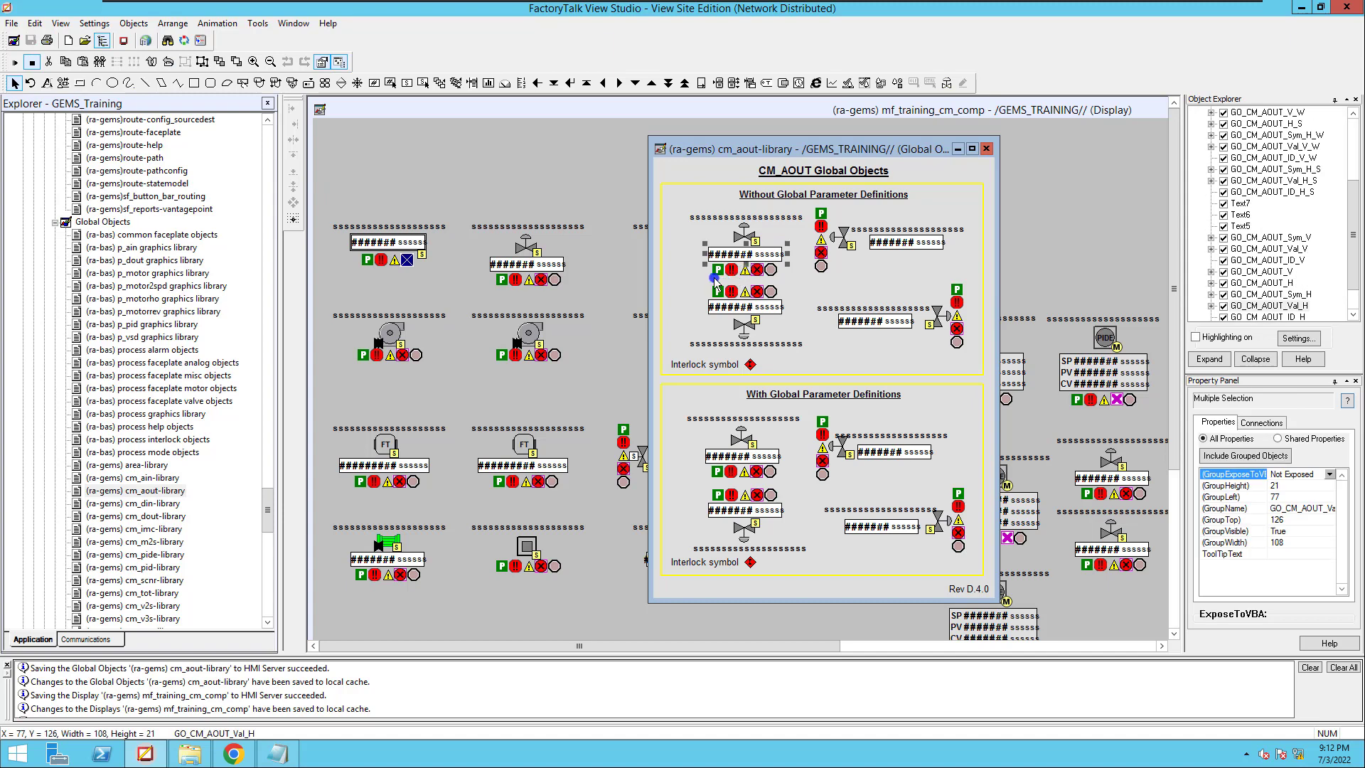
{"action": "left_click", "coordinate": [719, 220]}
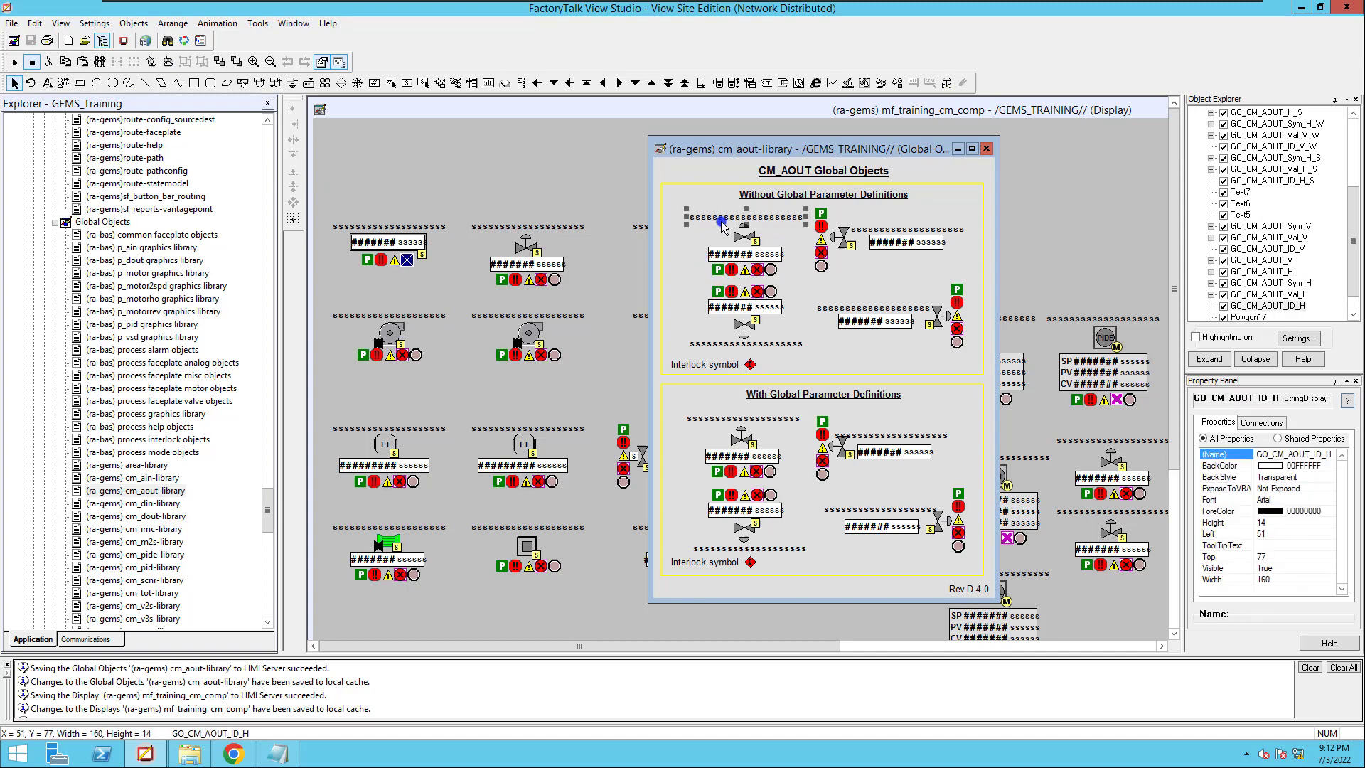
{"action": "left_click", "coordinate": [737, 241], "text": "shift"}
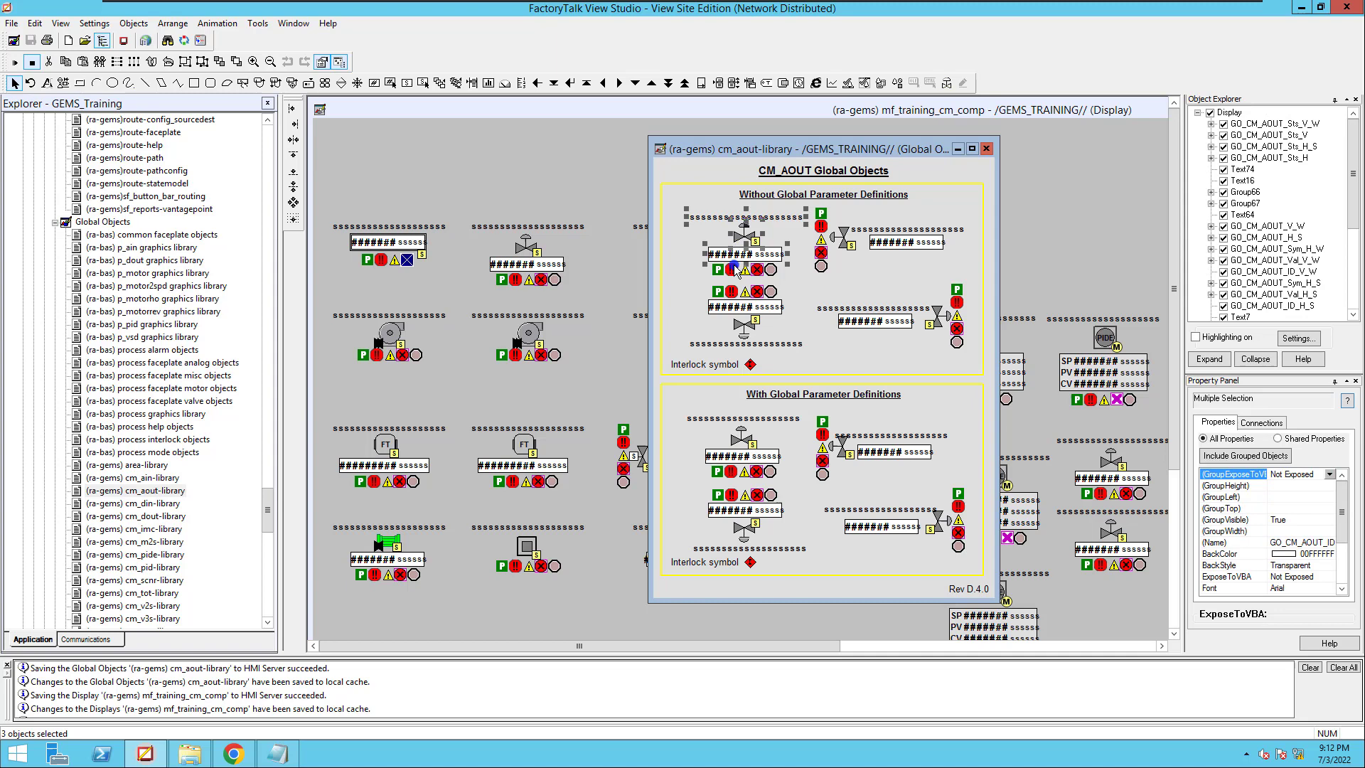
{"action": "left_click", "coordinate": [518, 212]}
{"action": "left_click_drag", "start_coordinate": [517, 212], "coordinate": [727, 263]}
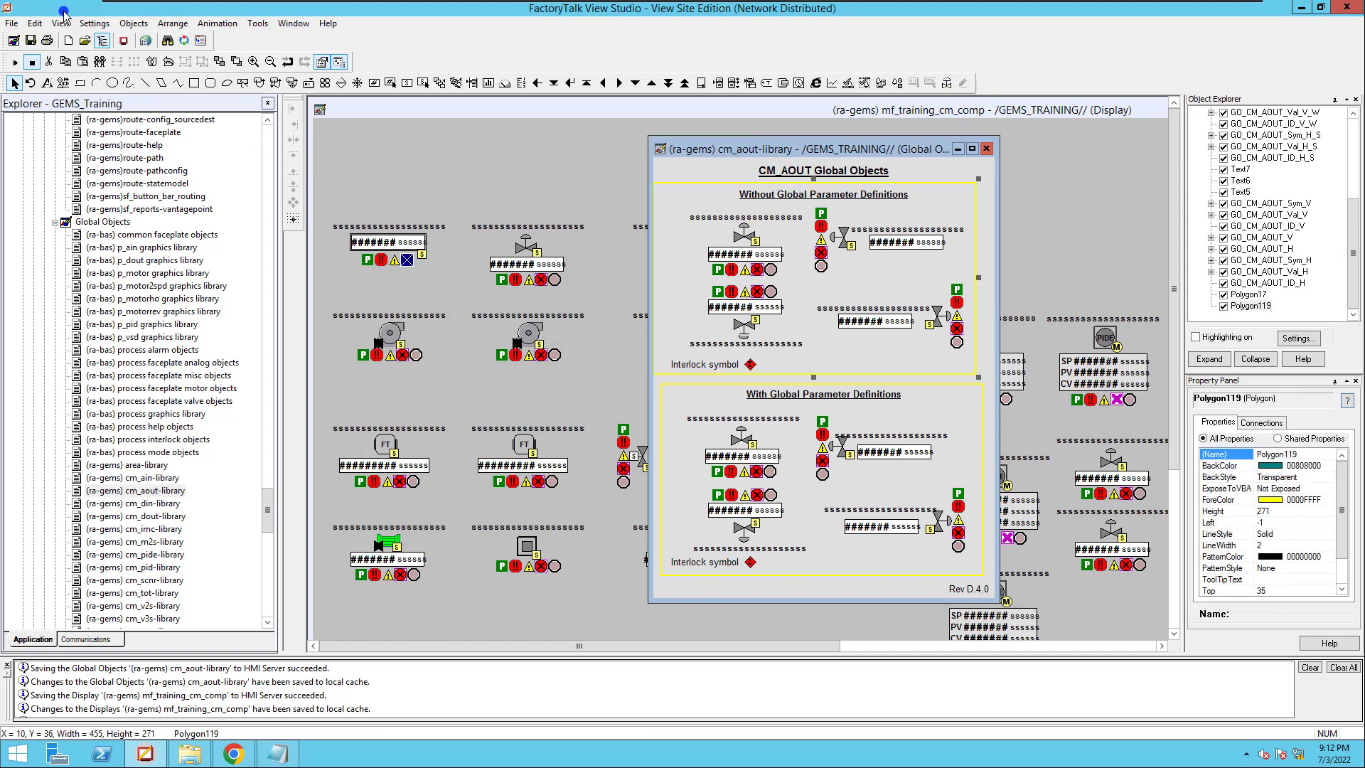
{"action": "left_click", "coordinate": [34, 22]}
{"action": "left_click", "coordinate": [50, 32]}
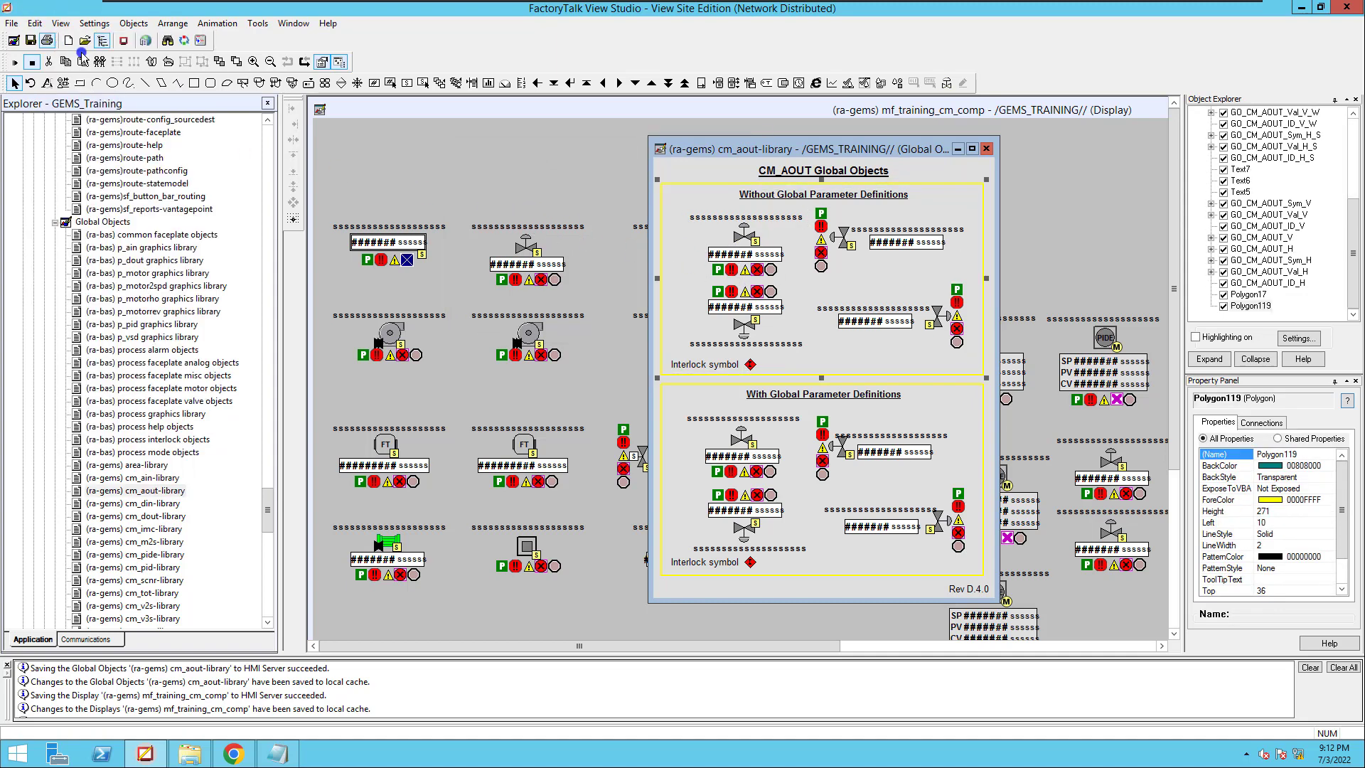
{"action": "left_click", "coordinate": [747, 221]}
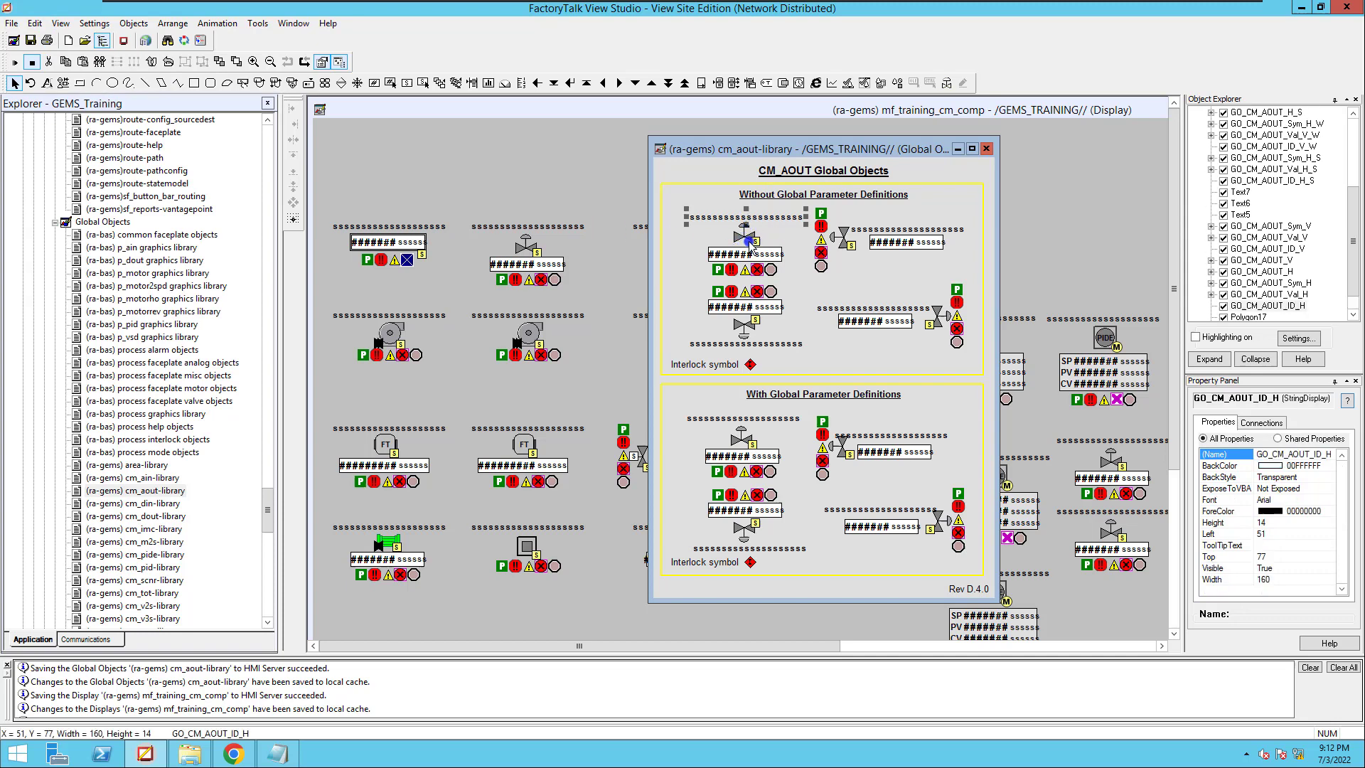
{"action": "left_click", "coordinate": [749, 248], "text": "shift"}
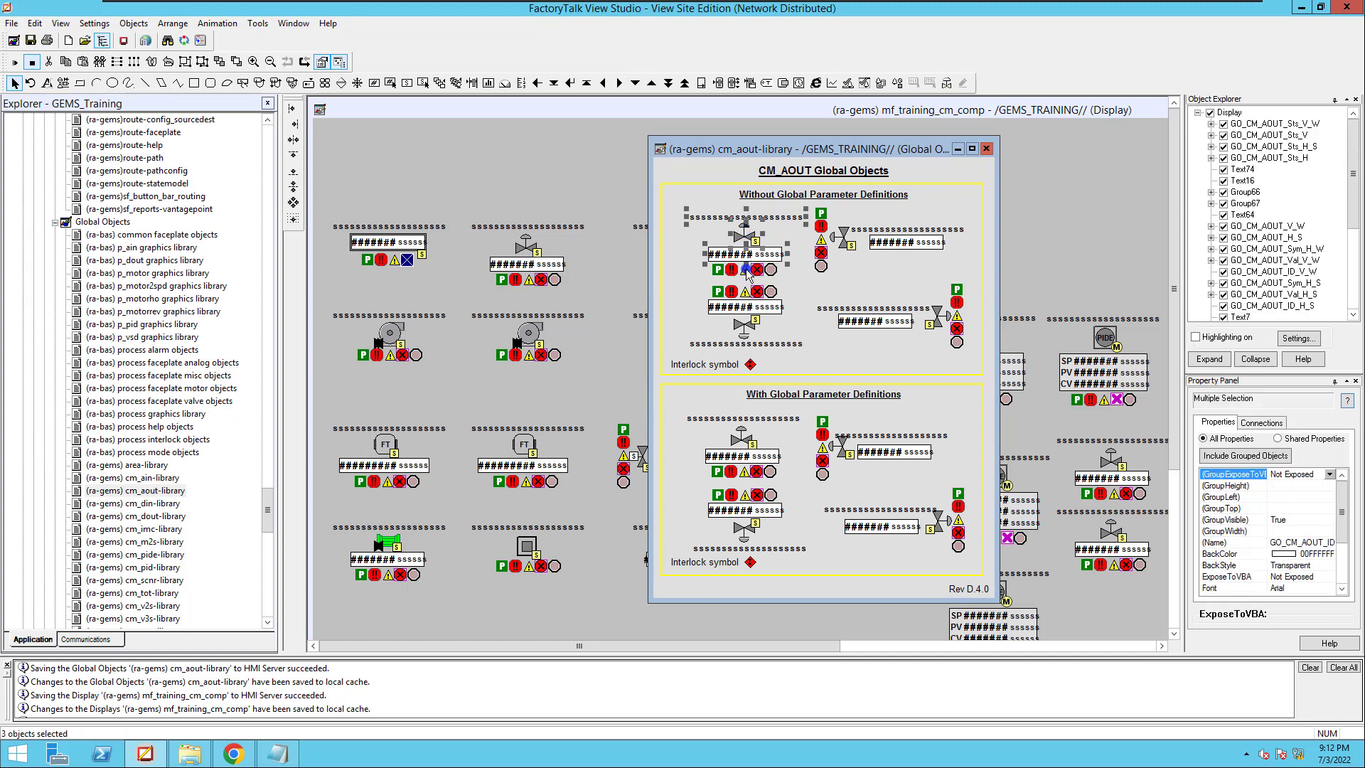
{"action": "left_click", "coordinate": [745, 272], "text": "shift"}
{"action": "left_click_drag", "start_coordinate": [740, 259], "coordinate": [524, 190]}
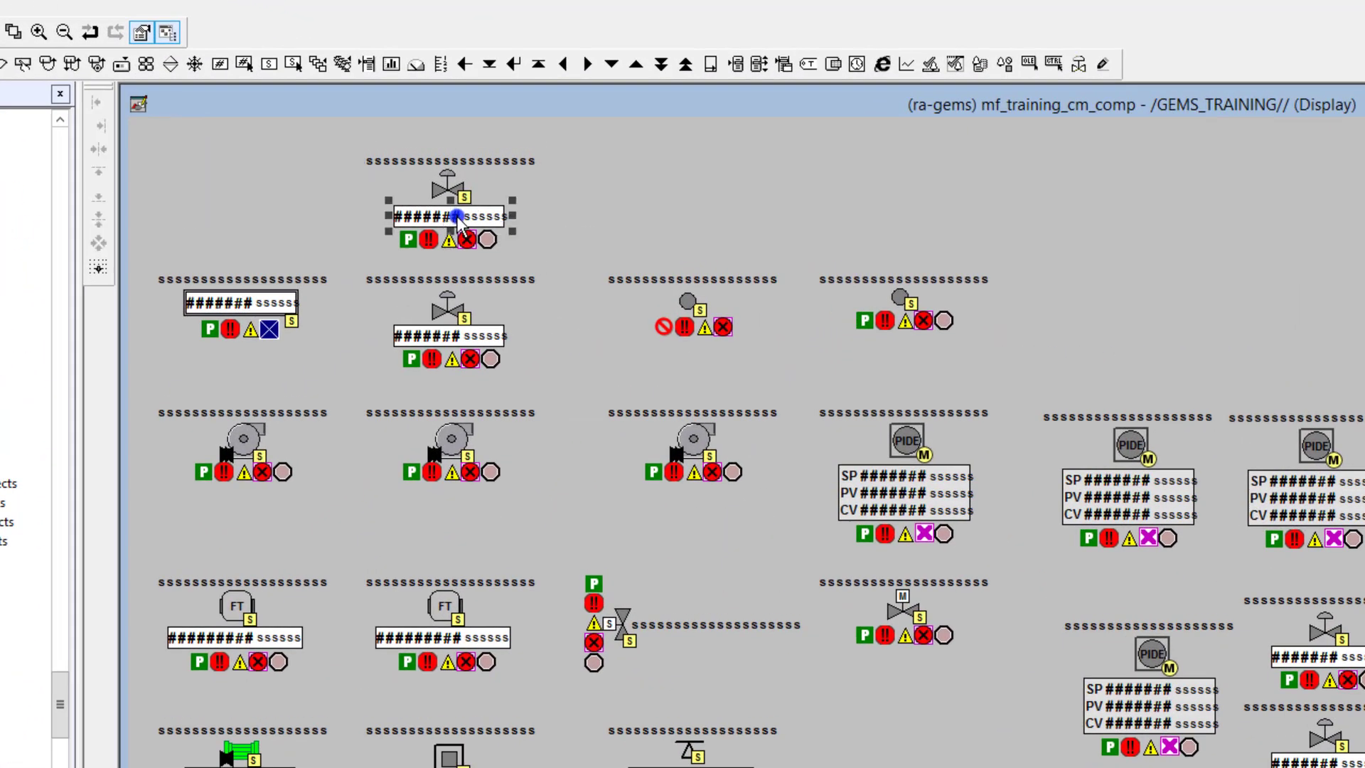
Review the placed valve's Tag Substitution list of CM_AOUT_ReplaceMe tags and close it unchanged
{"action": "right_click", "coordinate": [457, 220]}
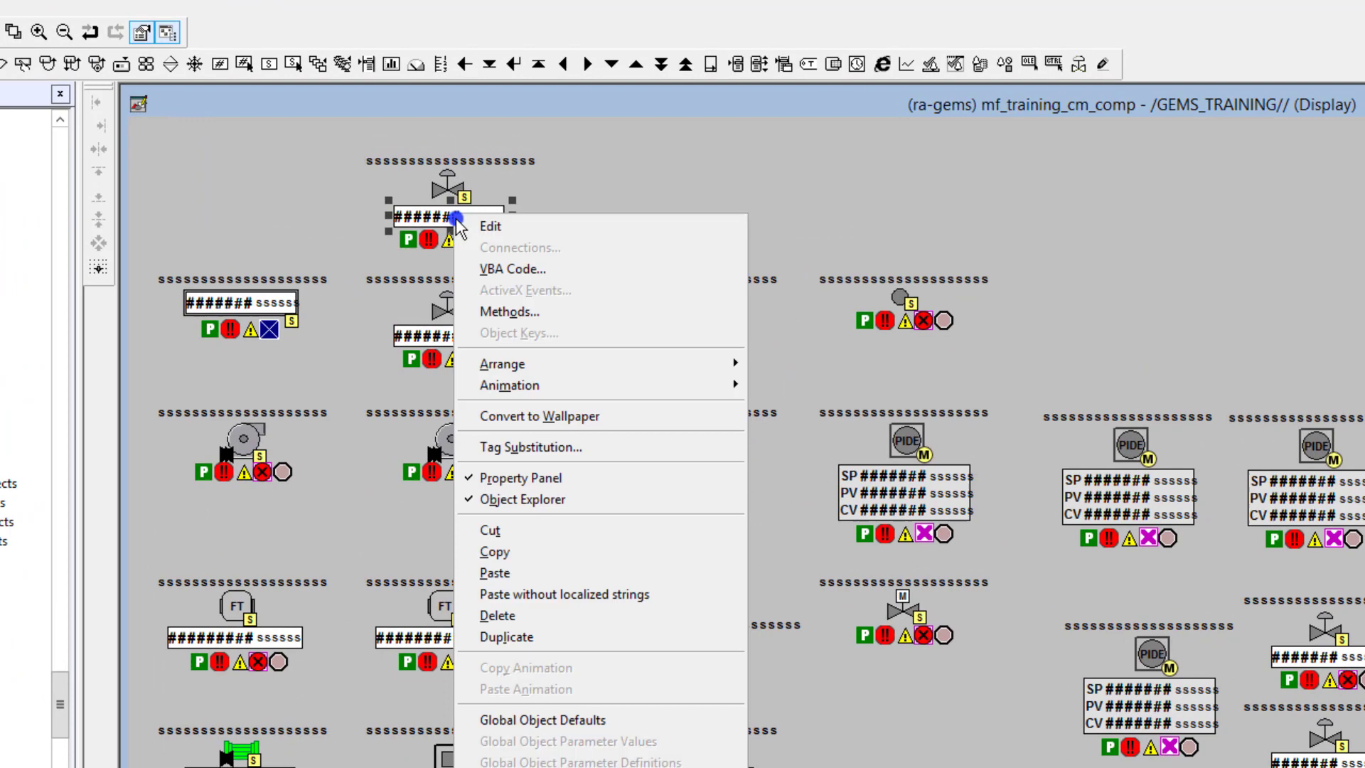
{"action": "left_click", "coordinate": [581, 449]}
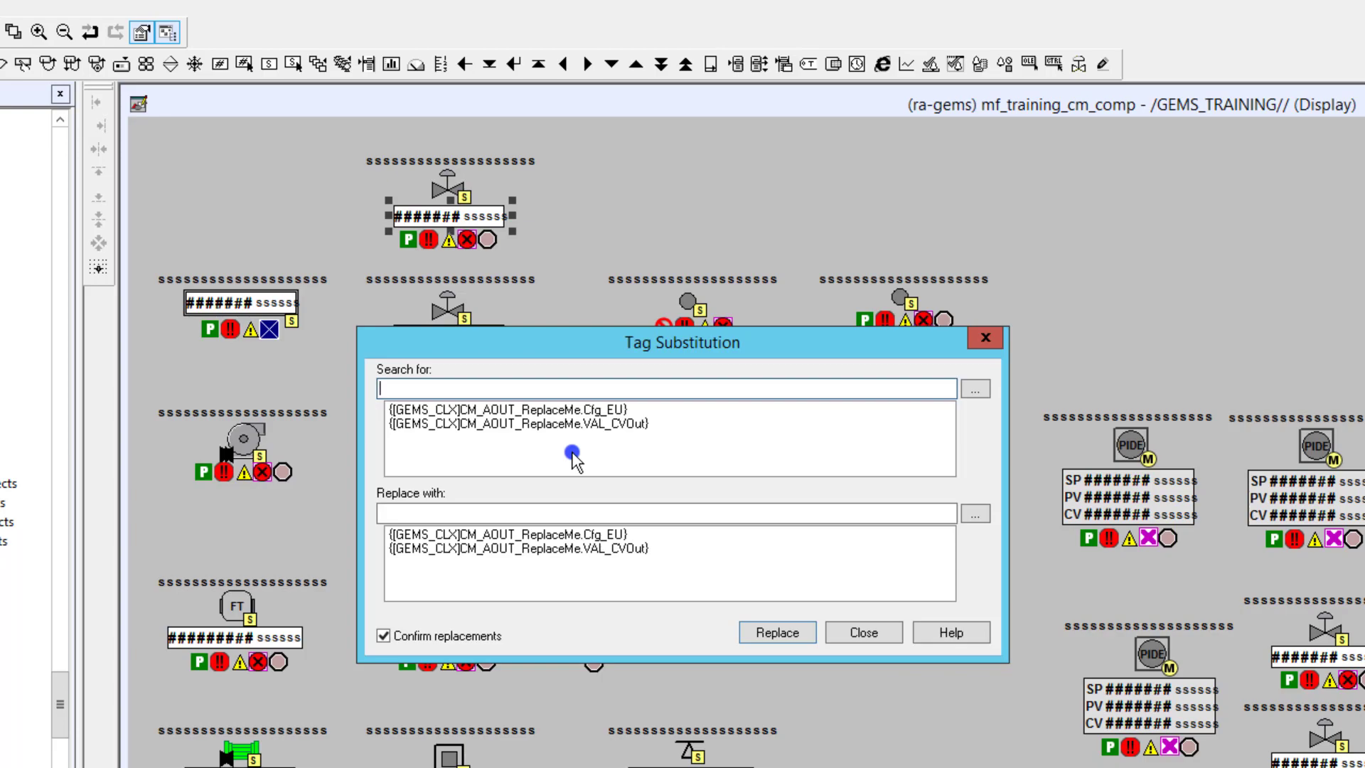
{"action": "left_click", "coordinate": [865, 632]}
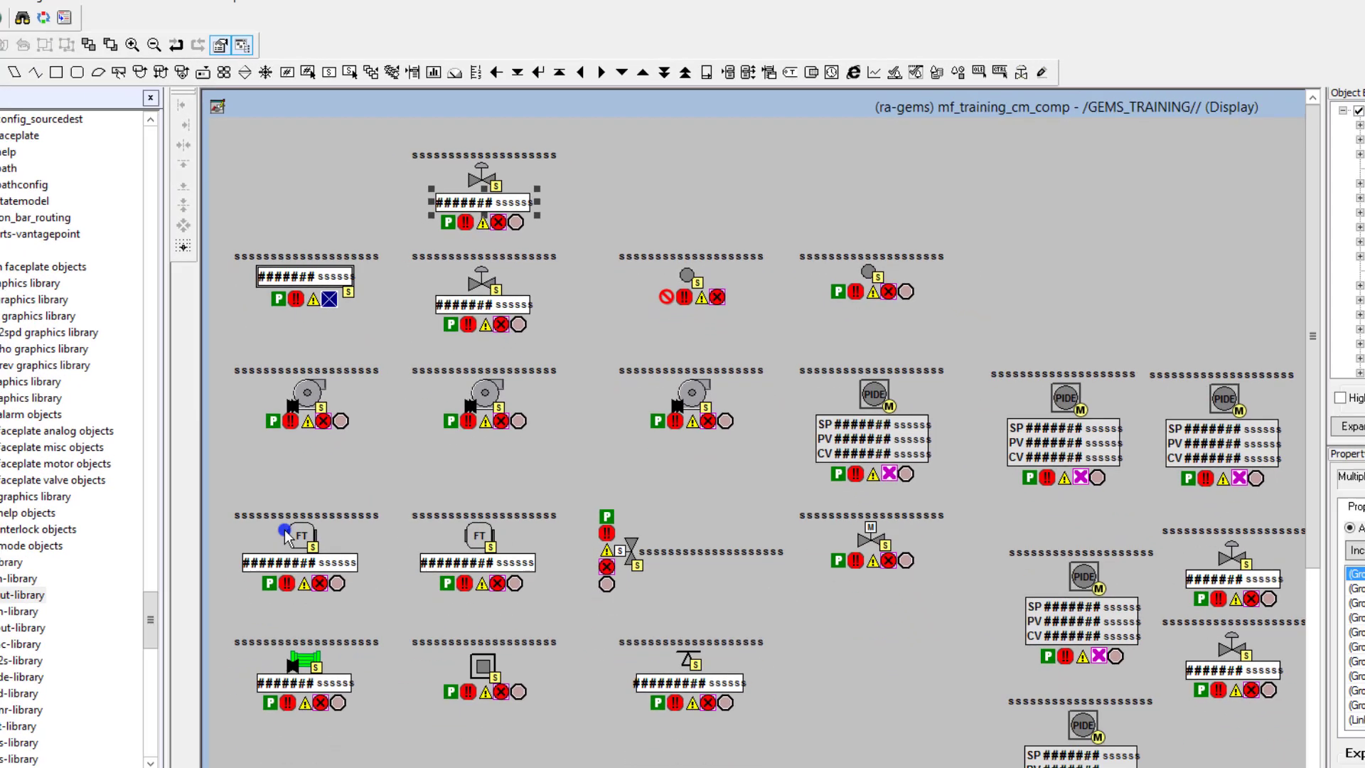
{"action": "double_click", "coordinate": [35, 594]}
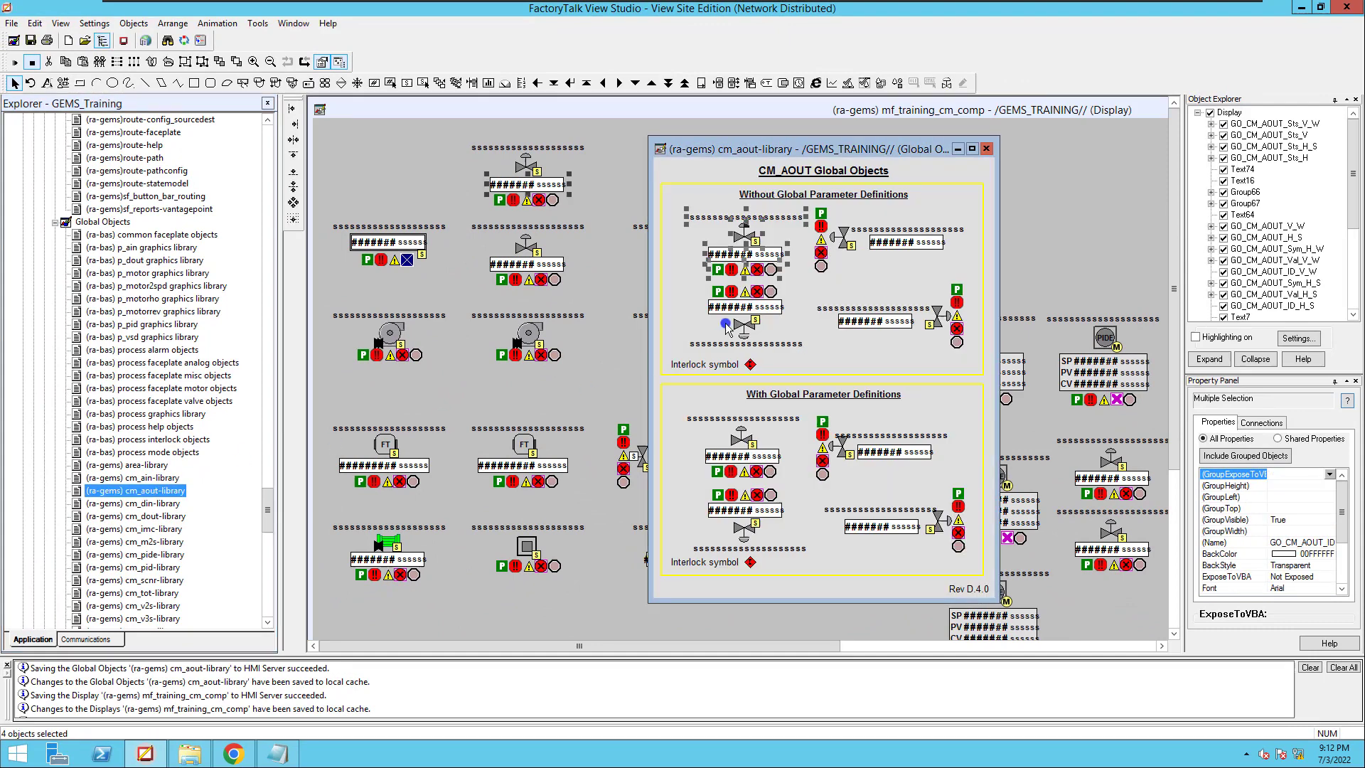
{"action": "left_click", "coordinate": [886, 222]}
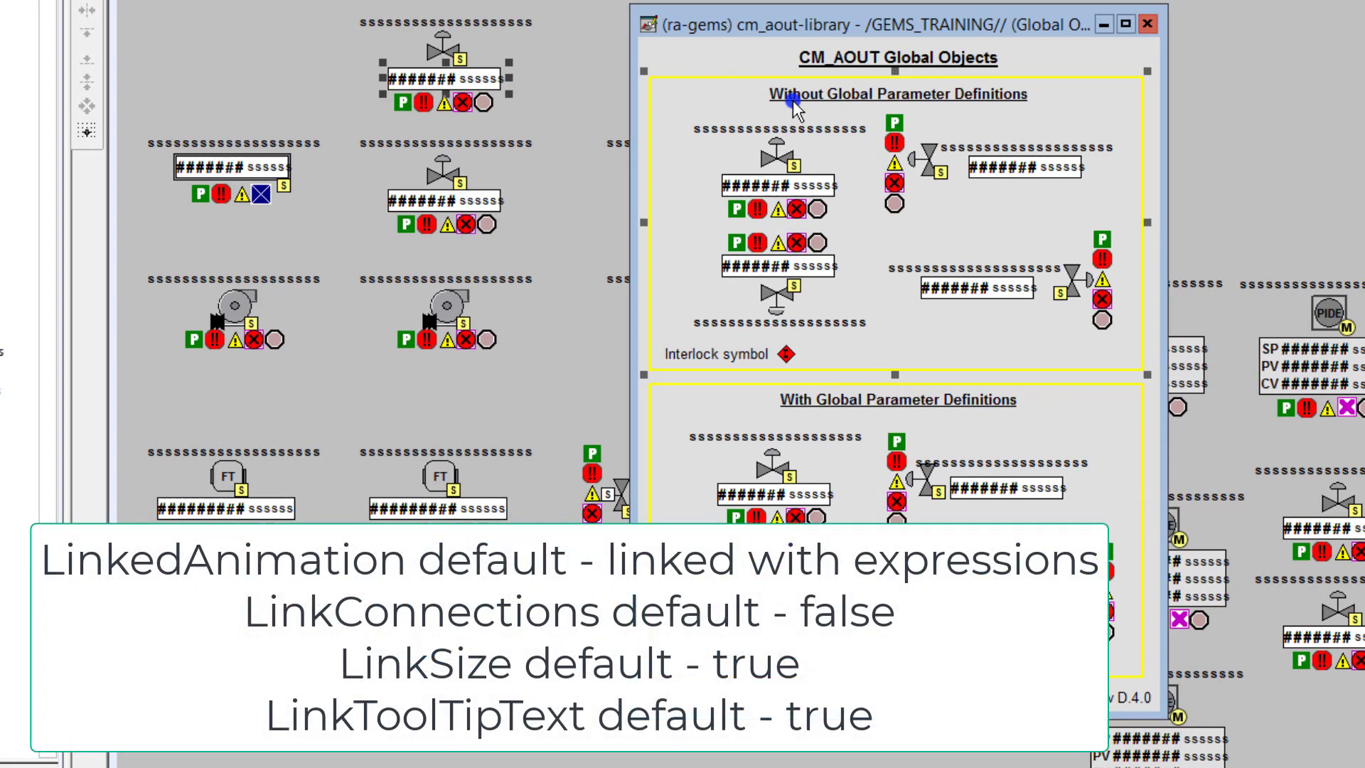
{"action": "left_click", "coordinate": [782, 174]}
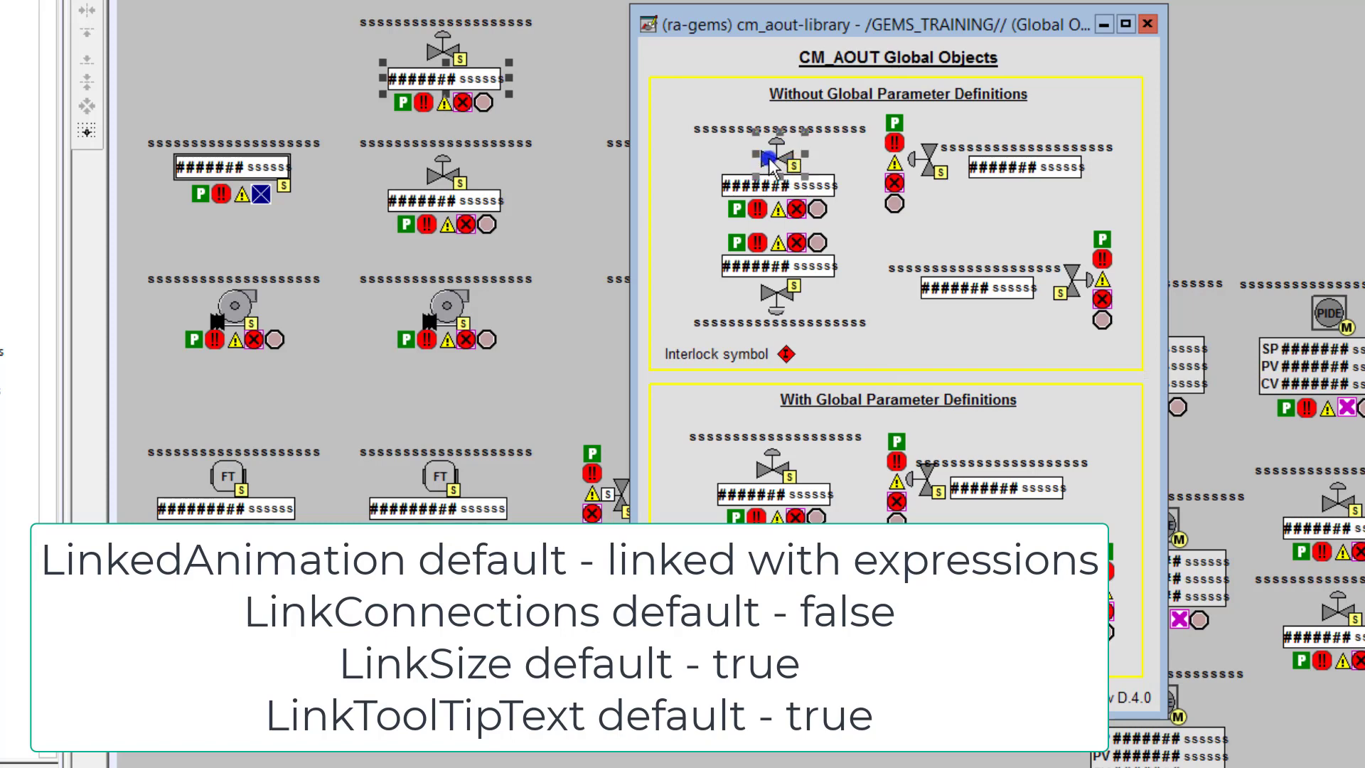
{"action": "left_click", "coordinate": [779, 210]}
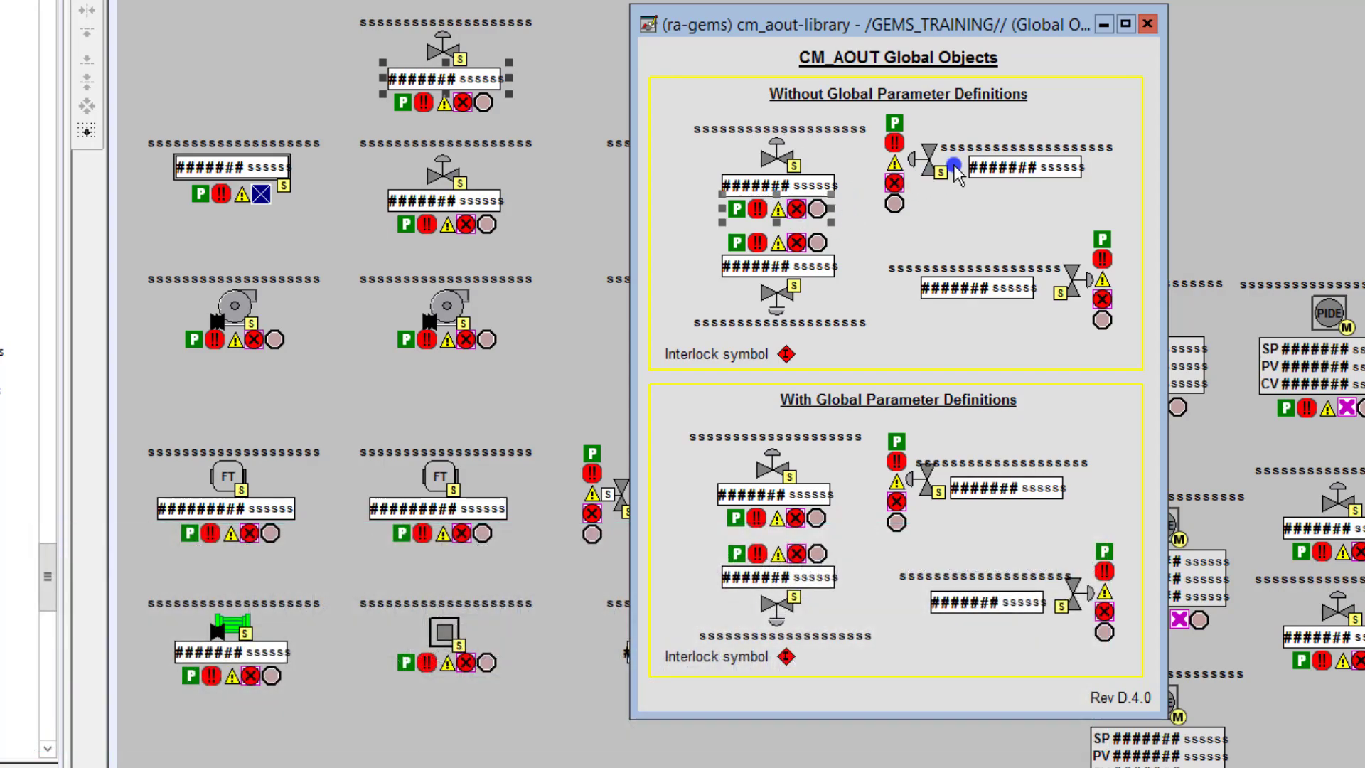
{"action": "left_click", "coordinate": [930, 157]}
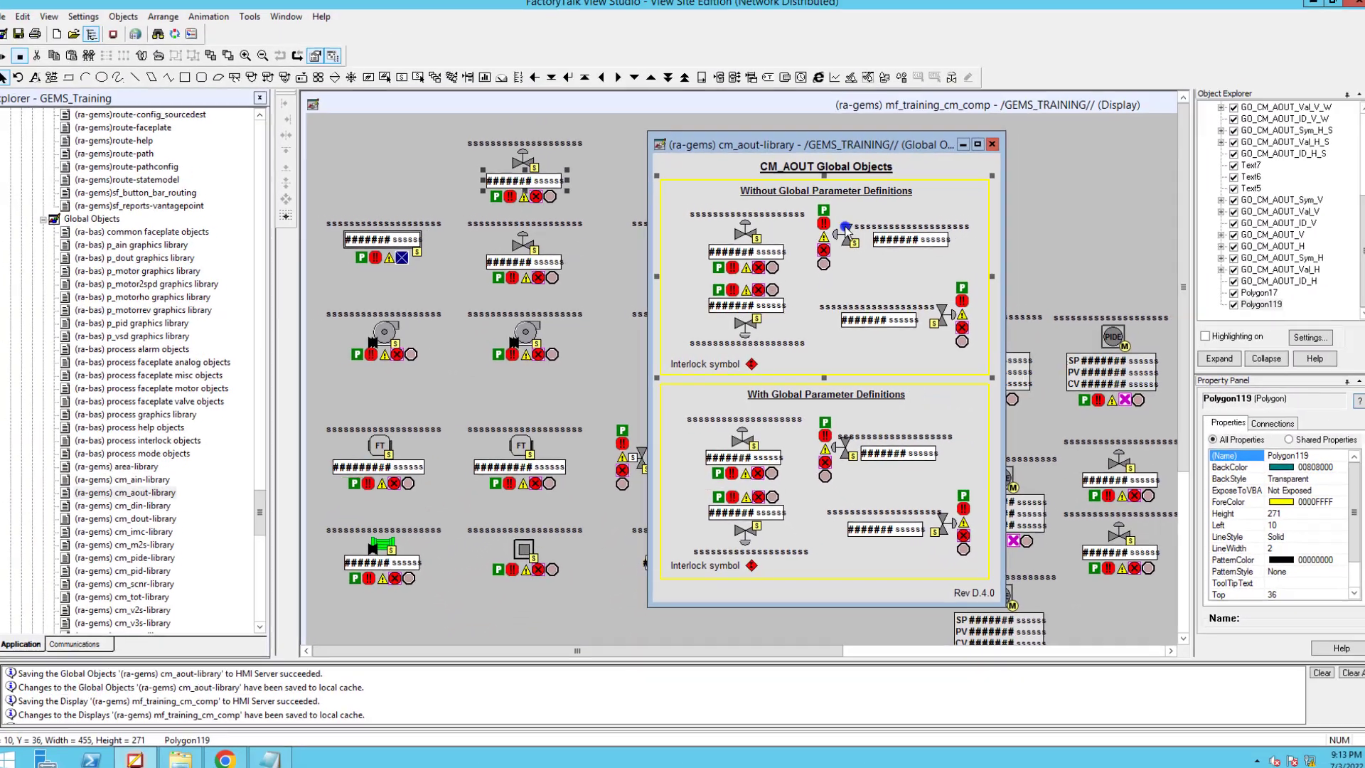
{"action": "left_click", "coordinate": [826, 241]}
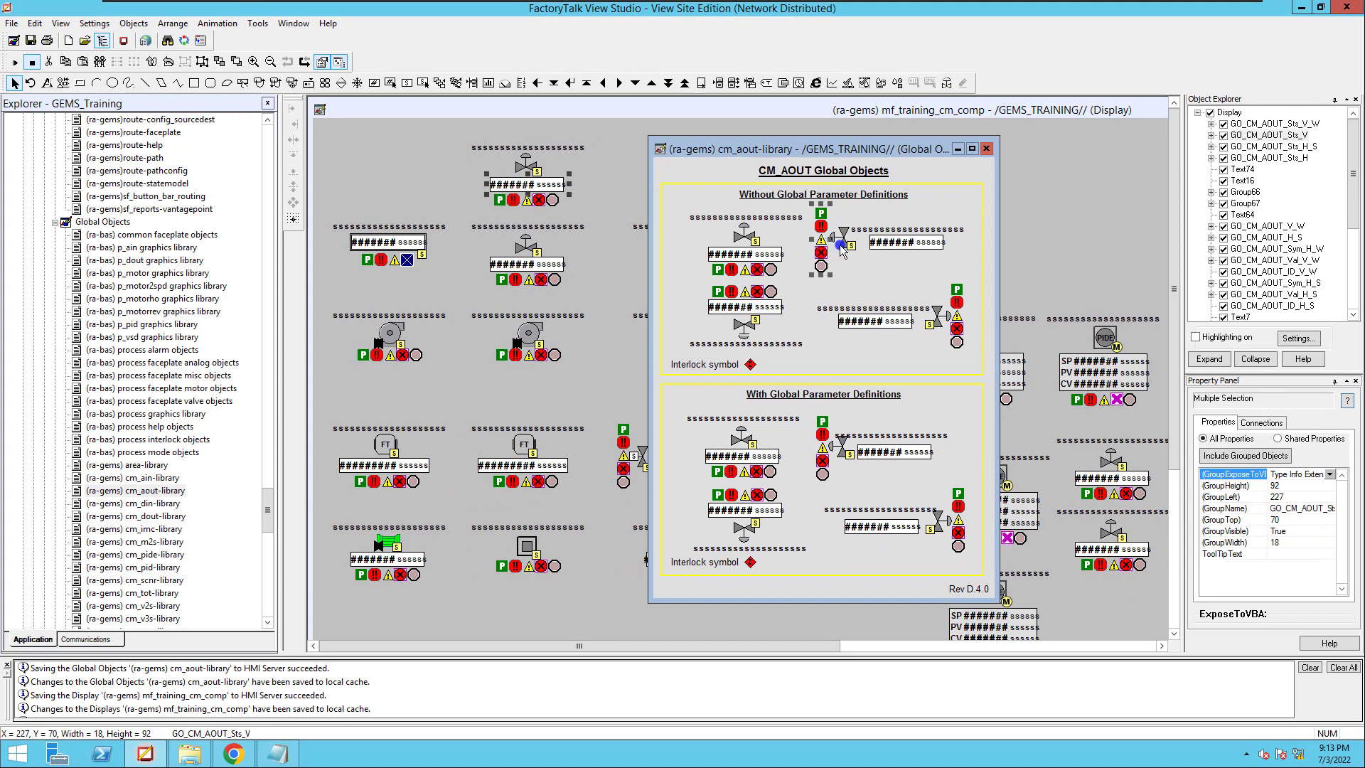
Place a vertical valve copy at the upper right and review its Tag Substitution, including Cfg_EU
{"action": "left_click", "coordinate": [853, 243], "text": "shift"}
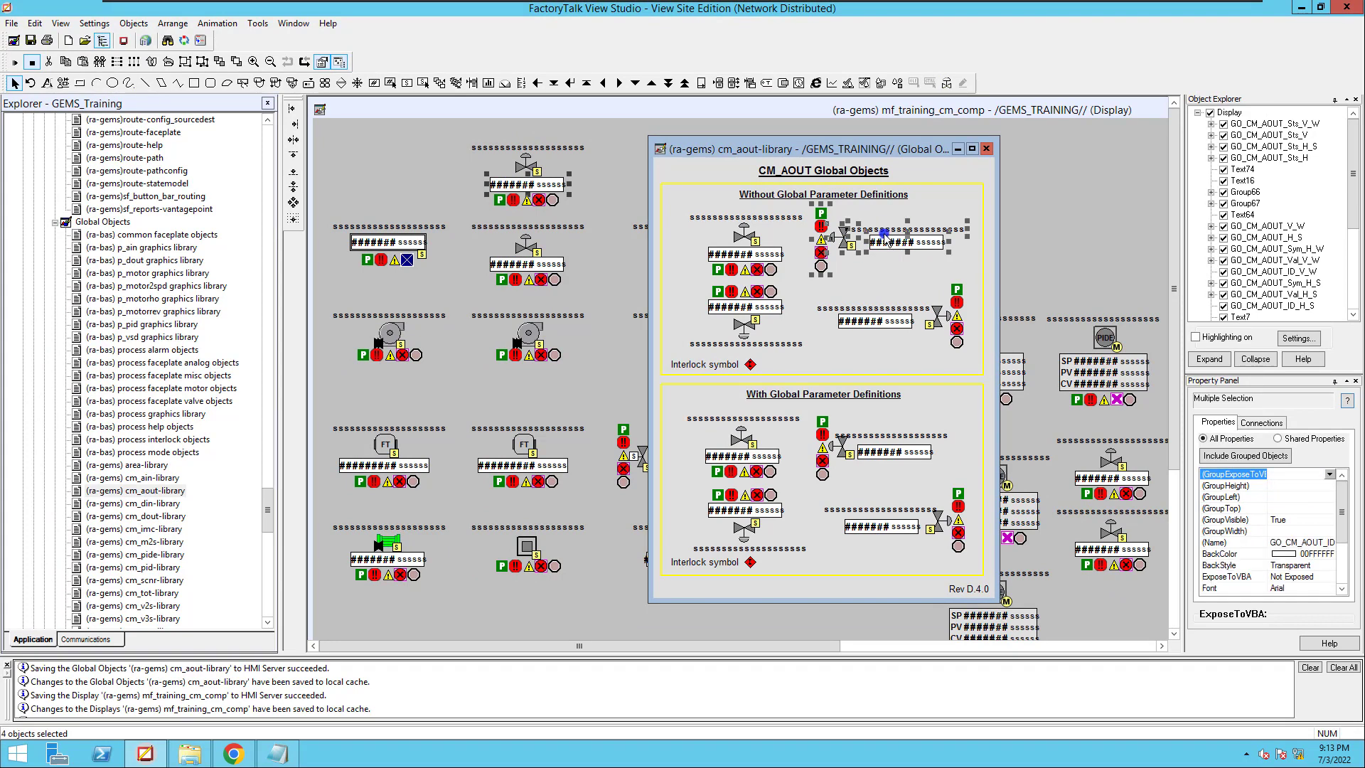
{"action": "left_click", "coordinate": [885, 234], "text": "shift"}
{"action": "left_click_drag", "start_coordinate": [885, 235], "coordinate": [1059, 212]}
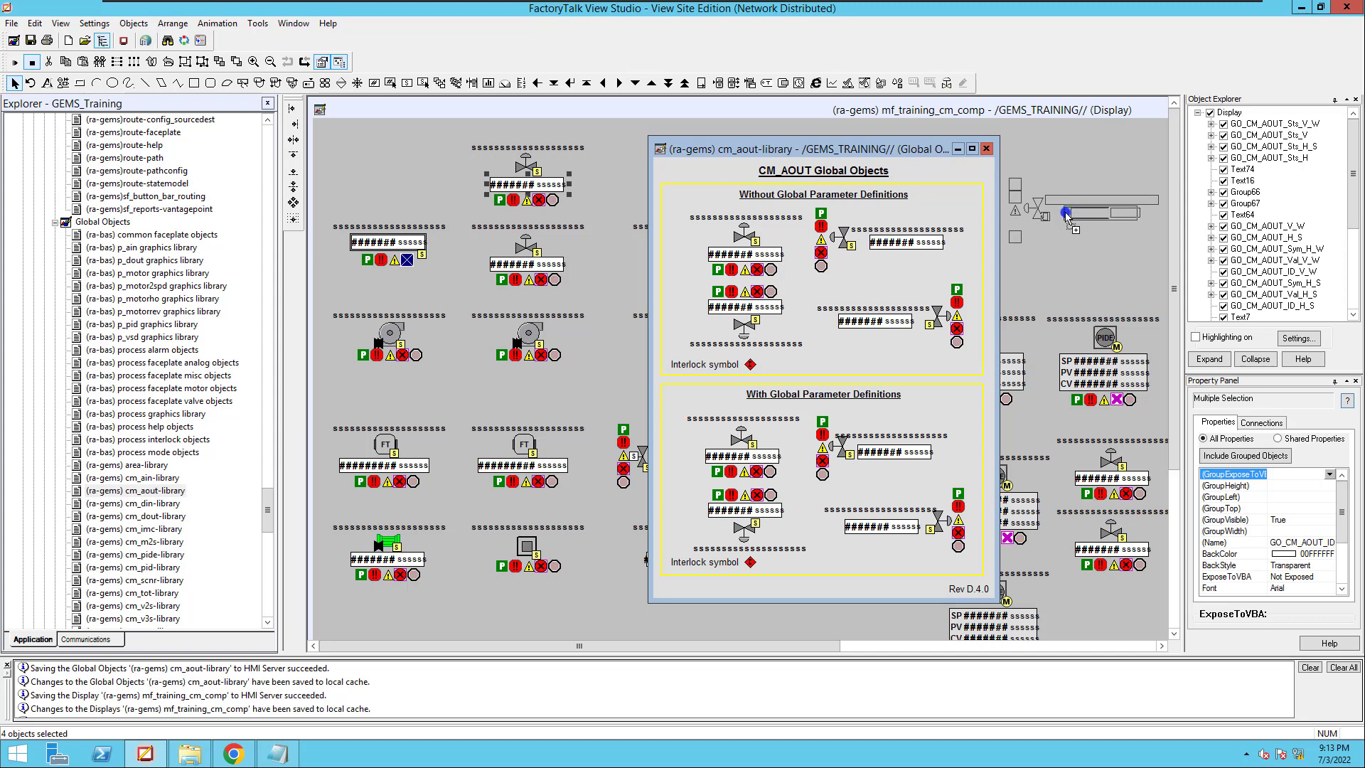
{"action": "right_click", "coordinate": [1060, 215]}
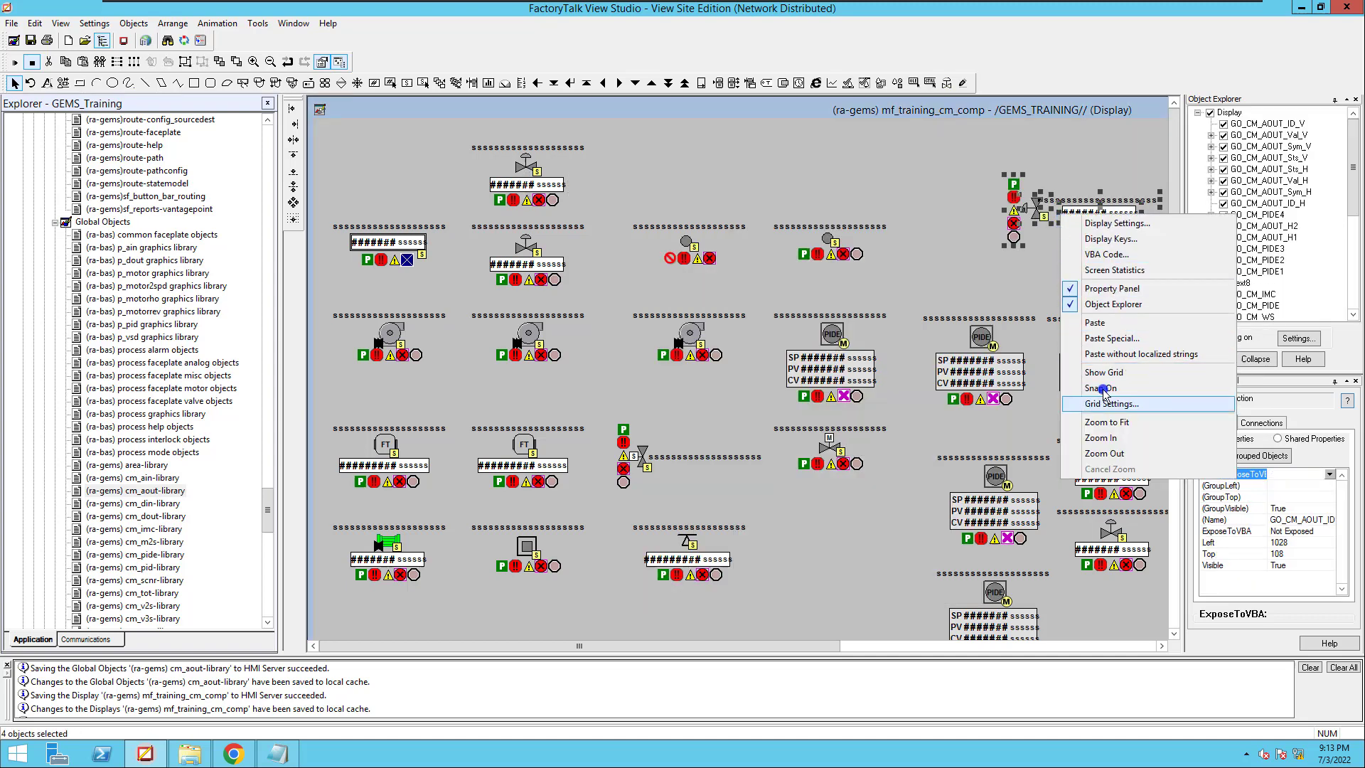
{"action": "left_click", "coordinate": [1050, 211]}
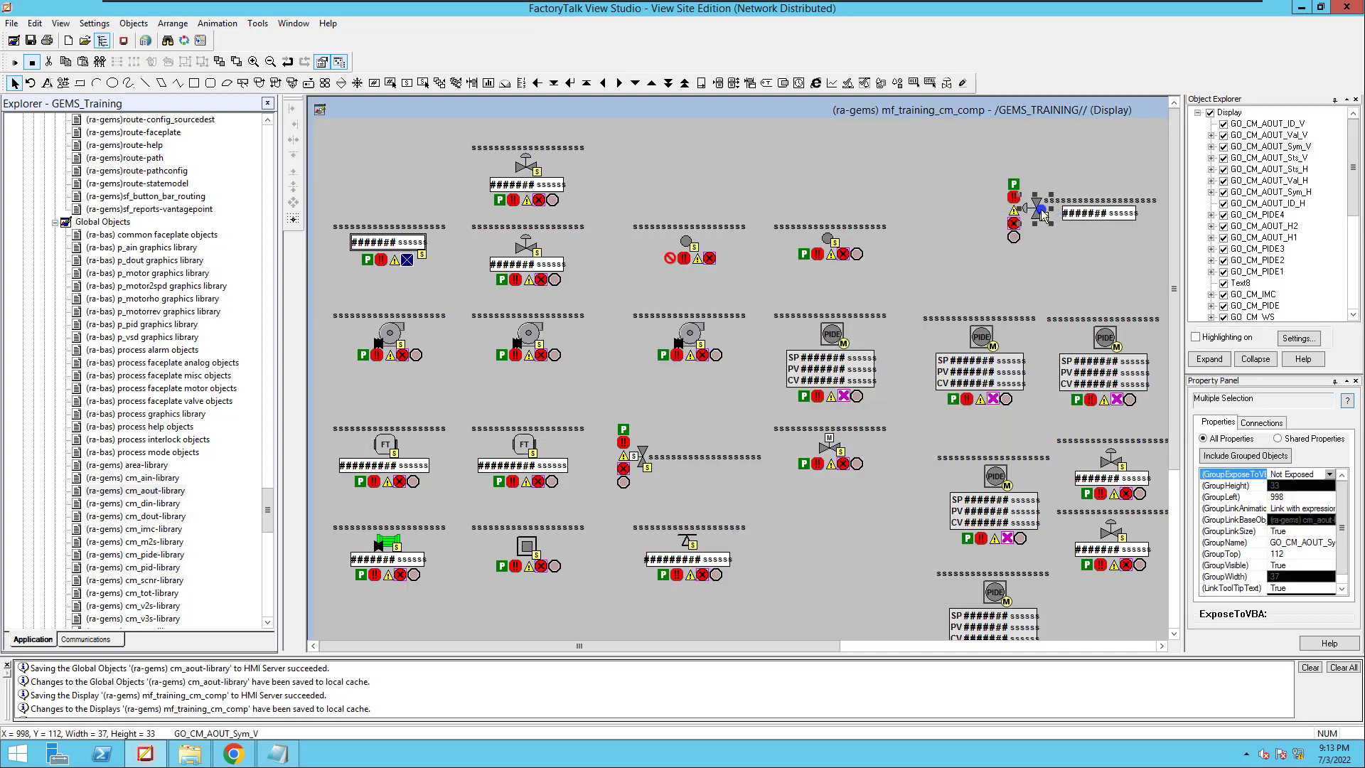
{"action": "right_click", "coordinate": [1079, 215]}
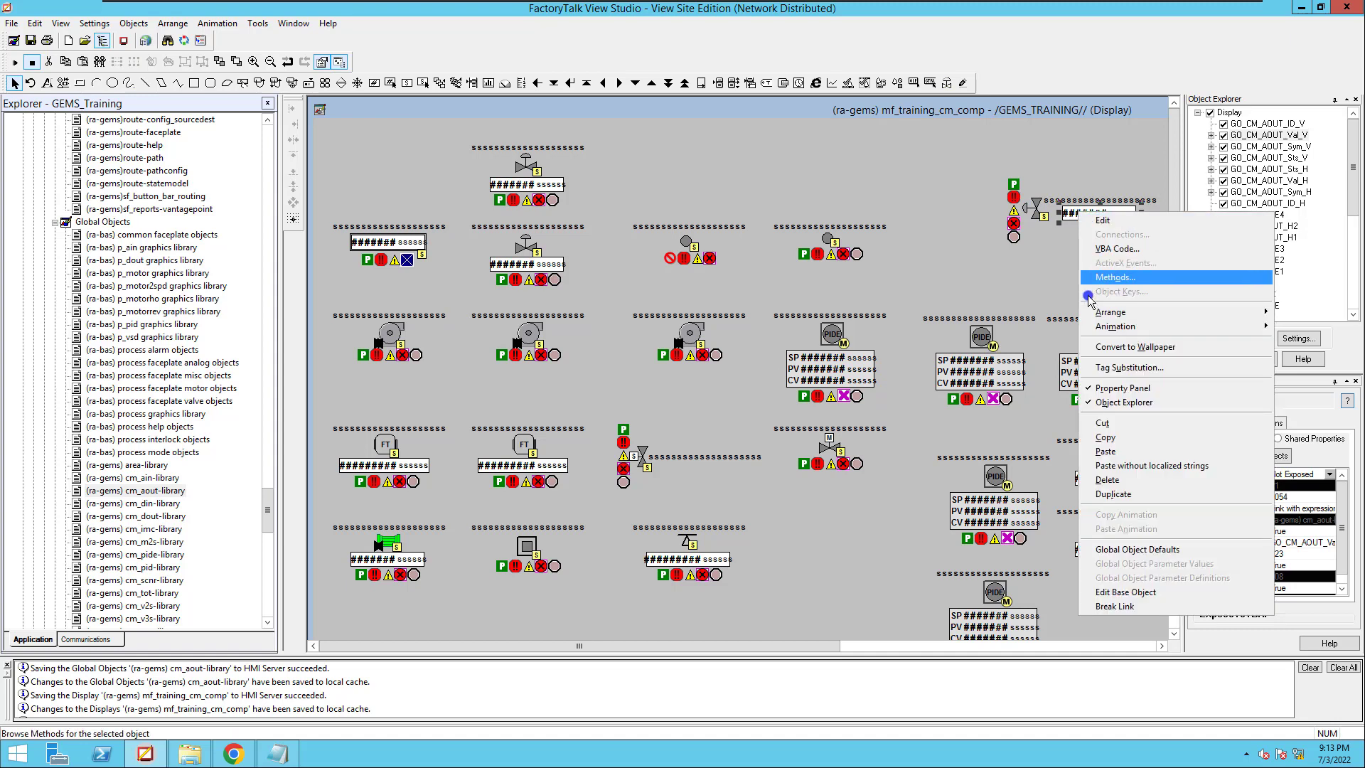
{"action": "left_click", "coordinate": [1095, 369]}
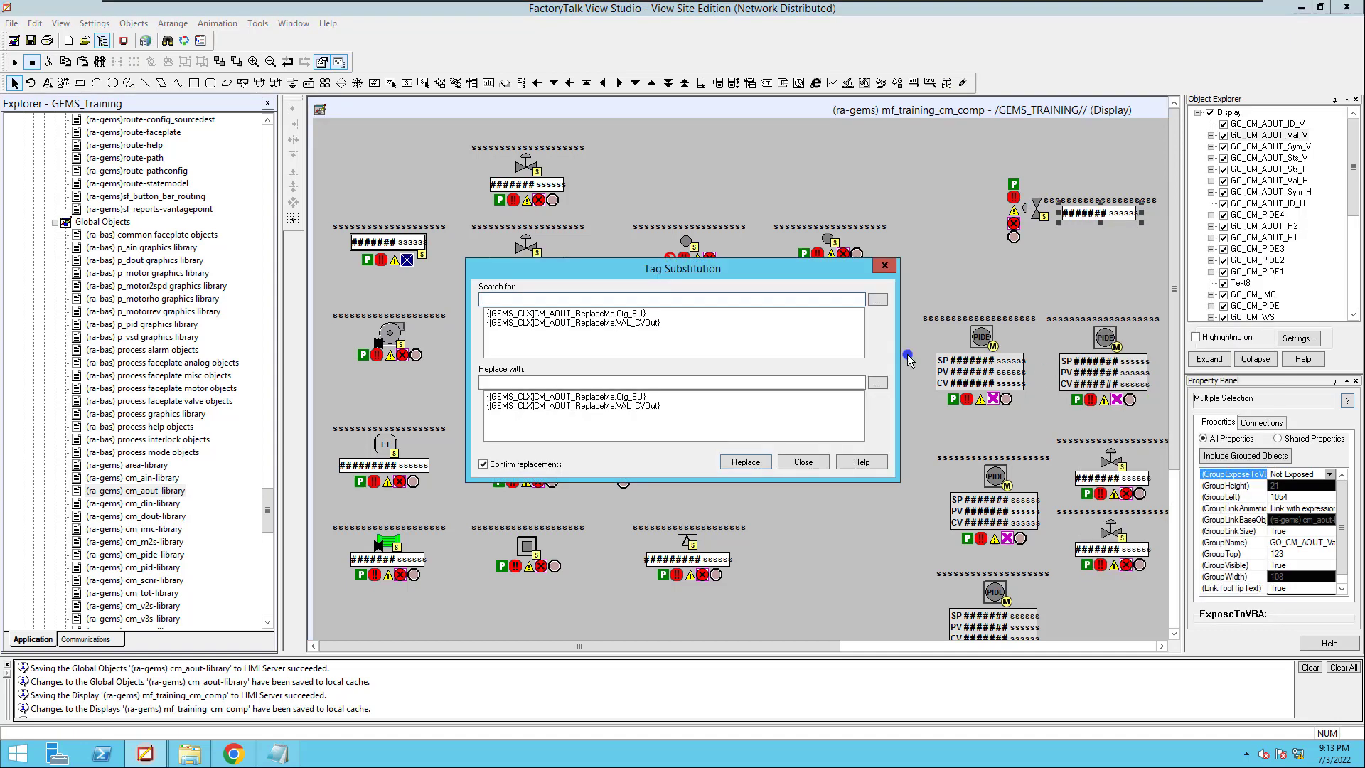
{"action": "left_click", "coordinate": [613, 313]}
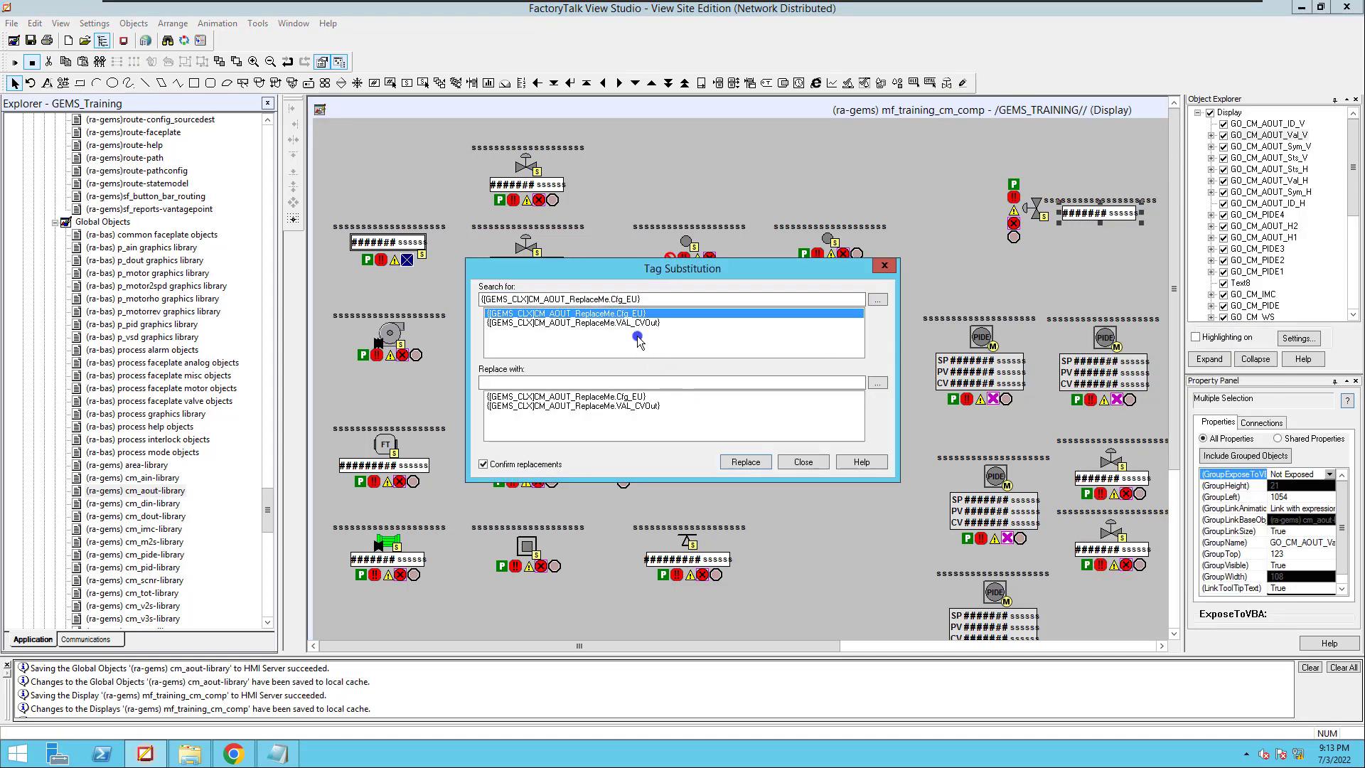
{"action": "left_click", "coordinate": [795, 461]}
Delete the top-right vertical valve, value box, status indicator column and caption text
{"action": "left_click", "coordinate": [1077, 272]}
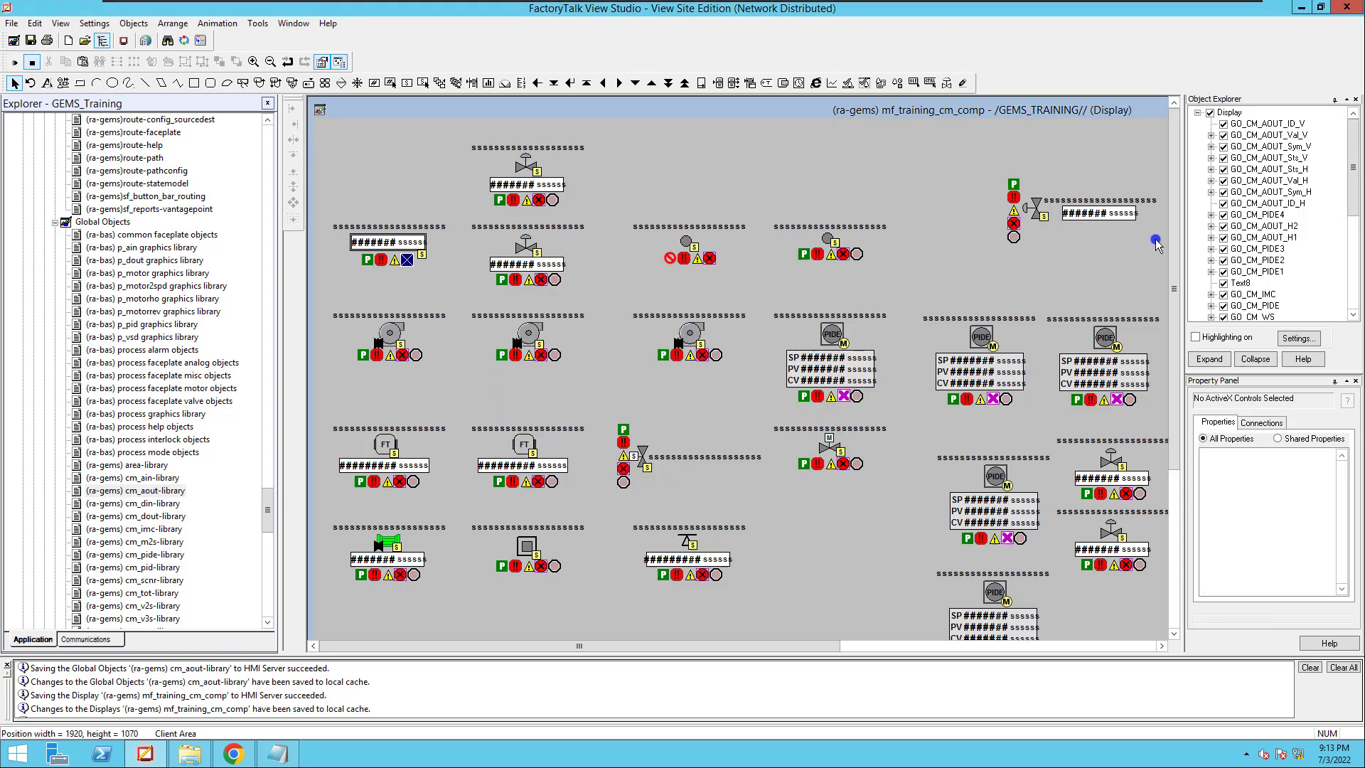
{"action": "left_click_drag", "start_coordinate": [1155, 241], "coordinate": [996, 183]}
{"action": "key", "text": "Delete"}
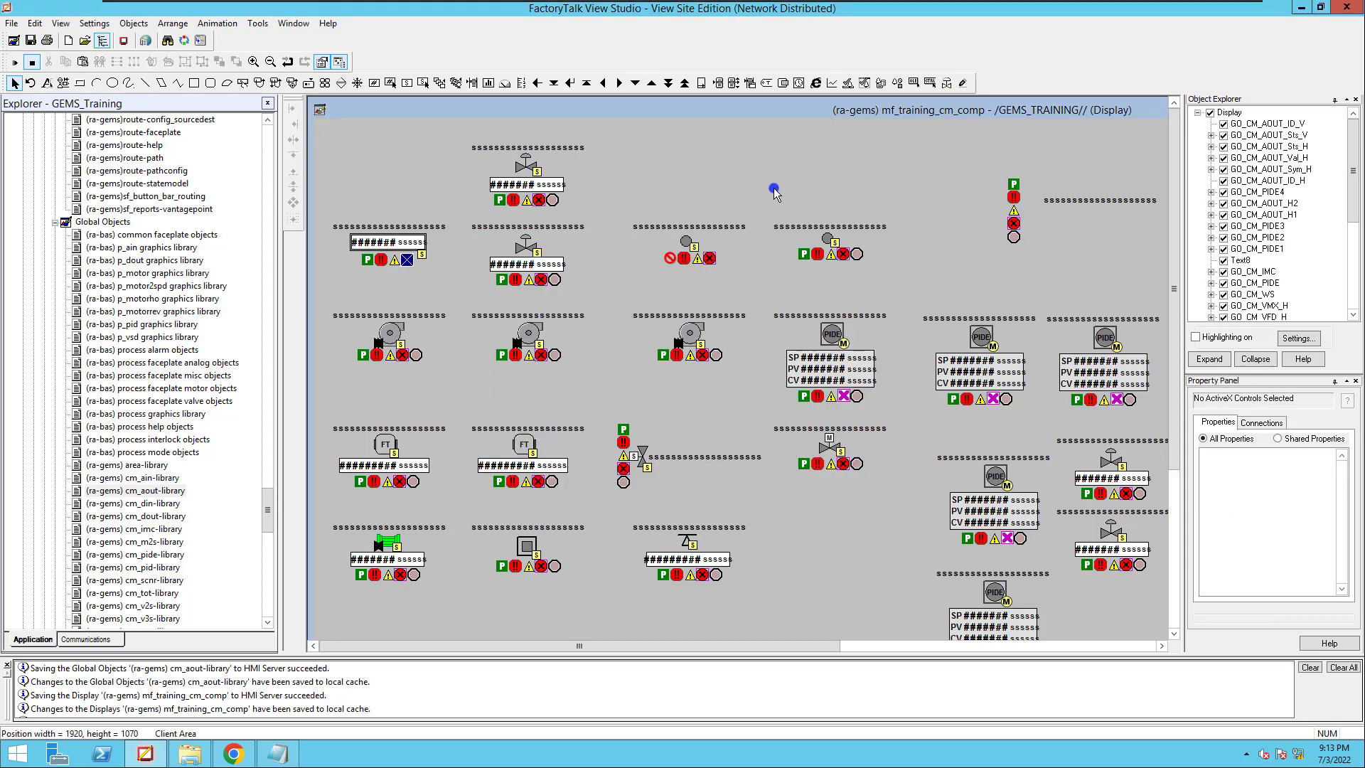
{"action": "left_click_drag", "start_coordinate": [1146, 268], "coordinate": [988, 179]}
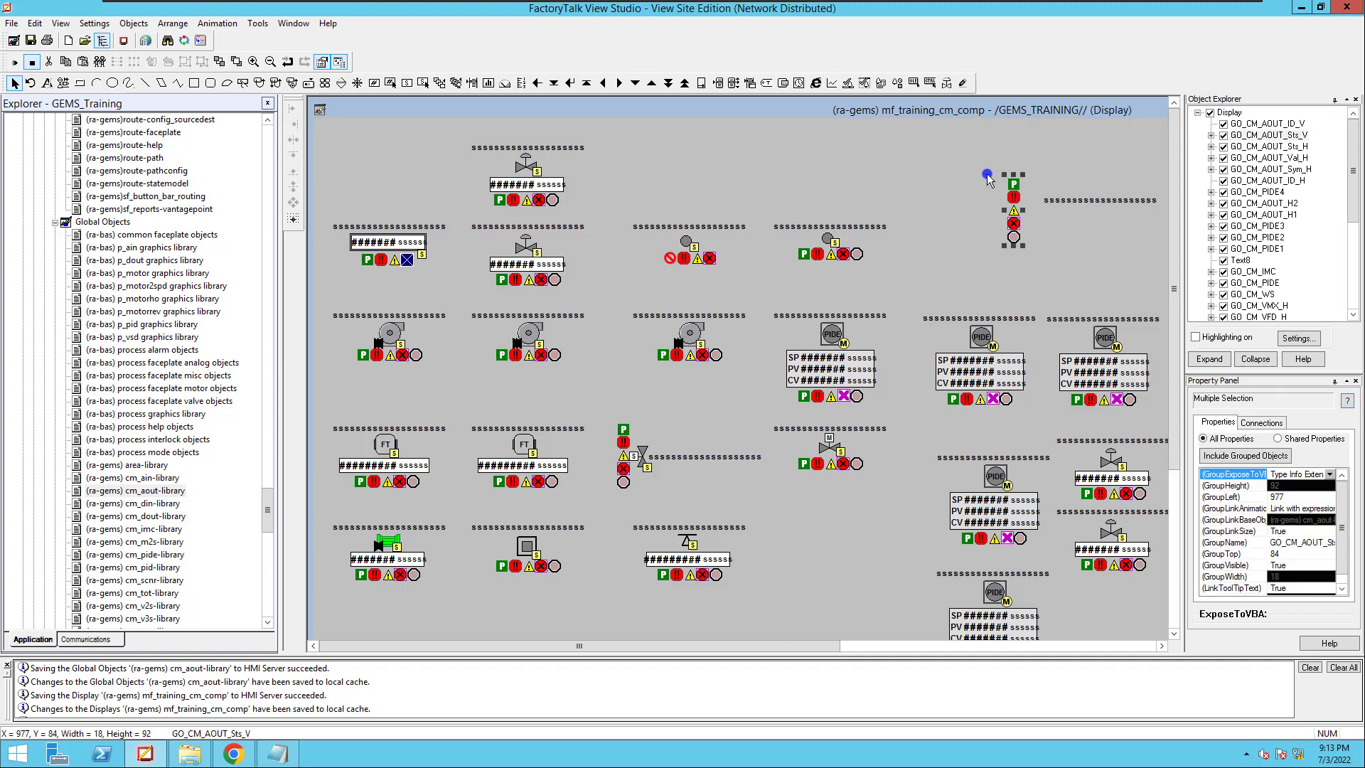
{"action": "key", "text": "Delete"}
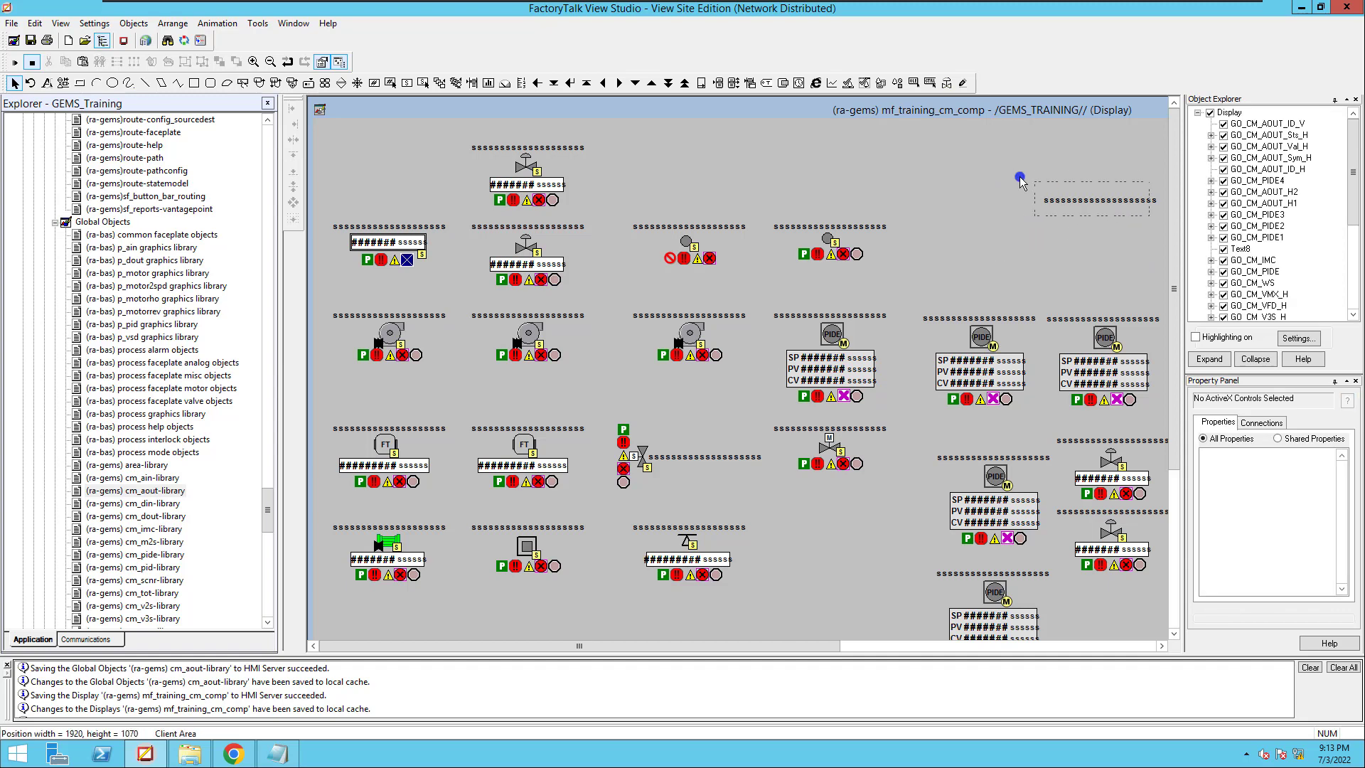
{"action": "left_click", "coordinate": [1067, 201]}
{"action": "key", "text": "Delete"}
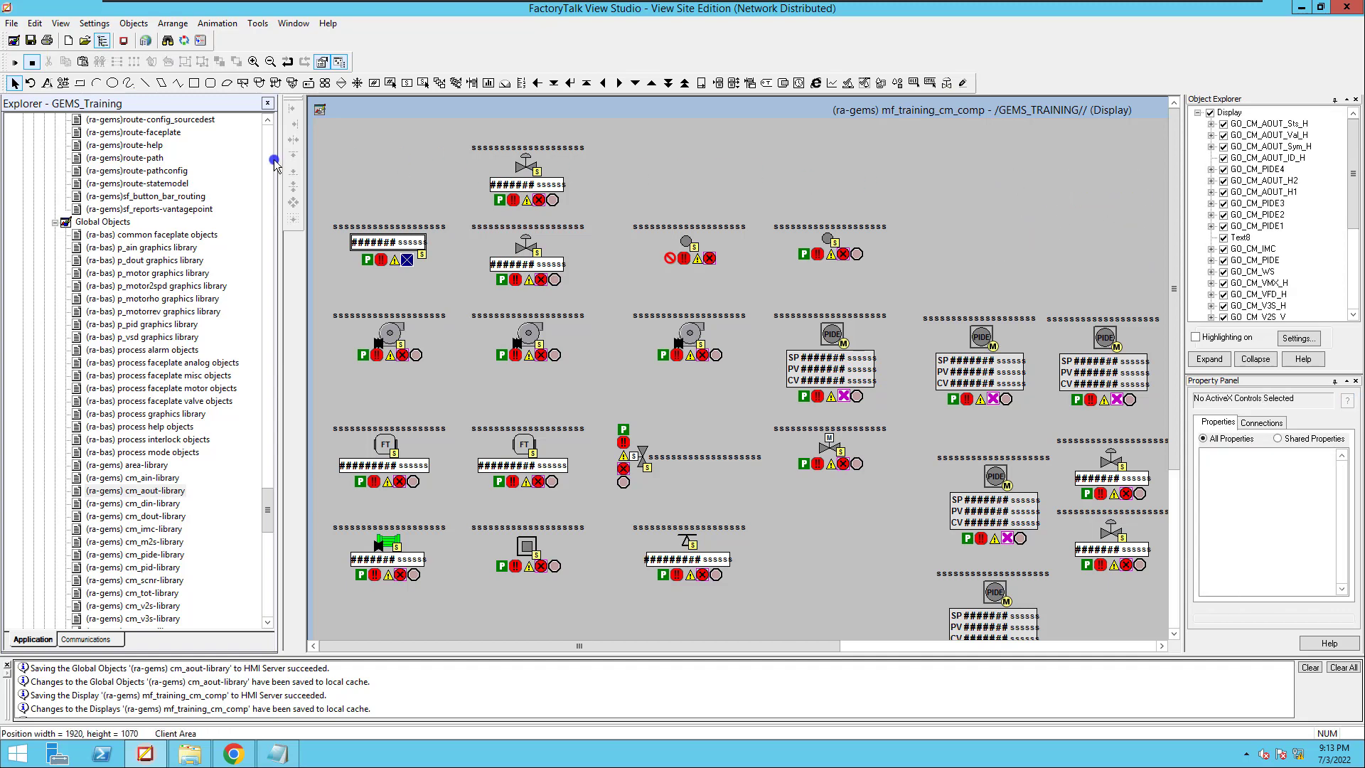
Test-run the display, note the CM_AOUT_ReplaceMe tag errors, and return to editing
{"action": "left_click", "coordinate": [15, 62]}
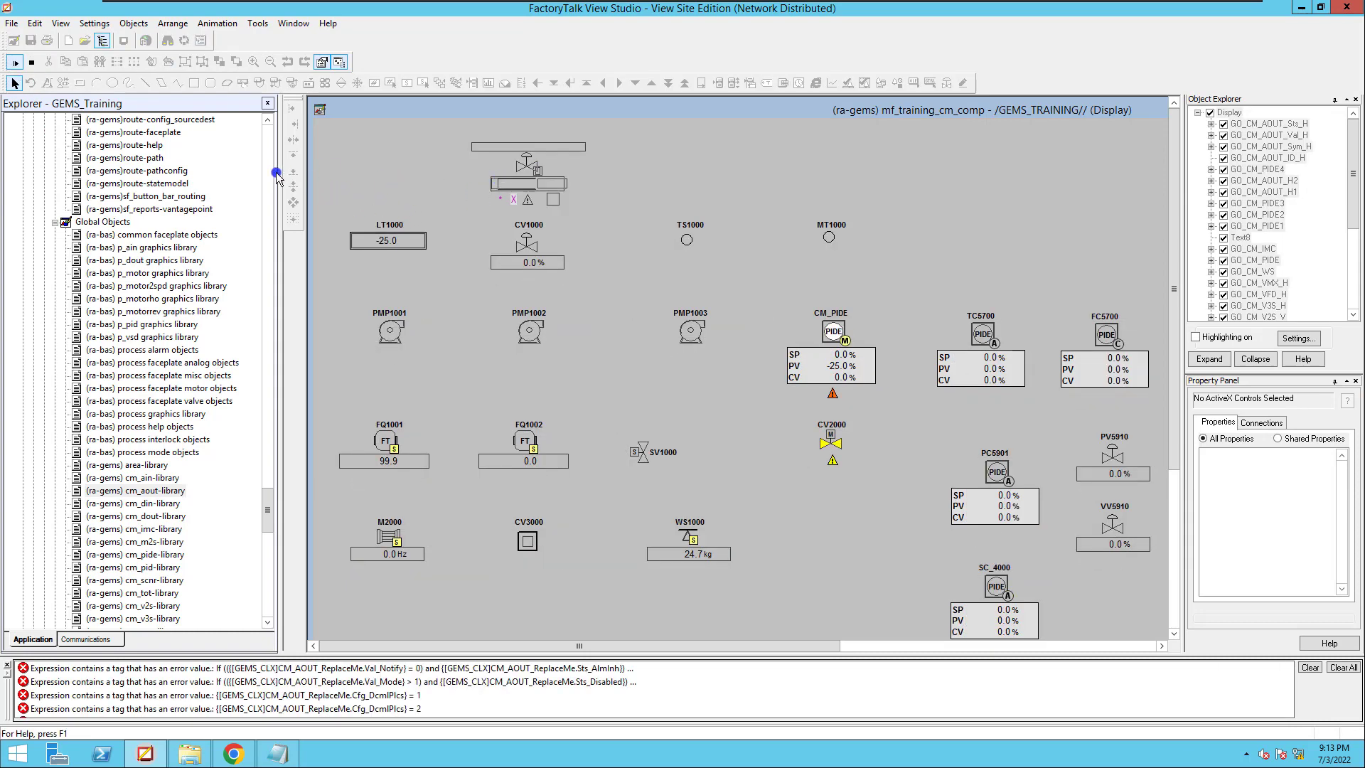
{"action": "left_click", "coordinate": [30, 63]}
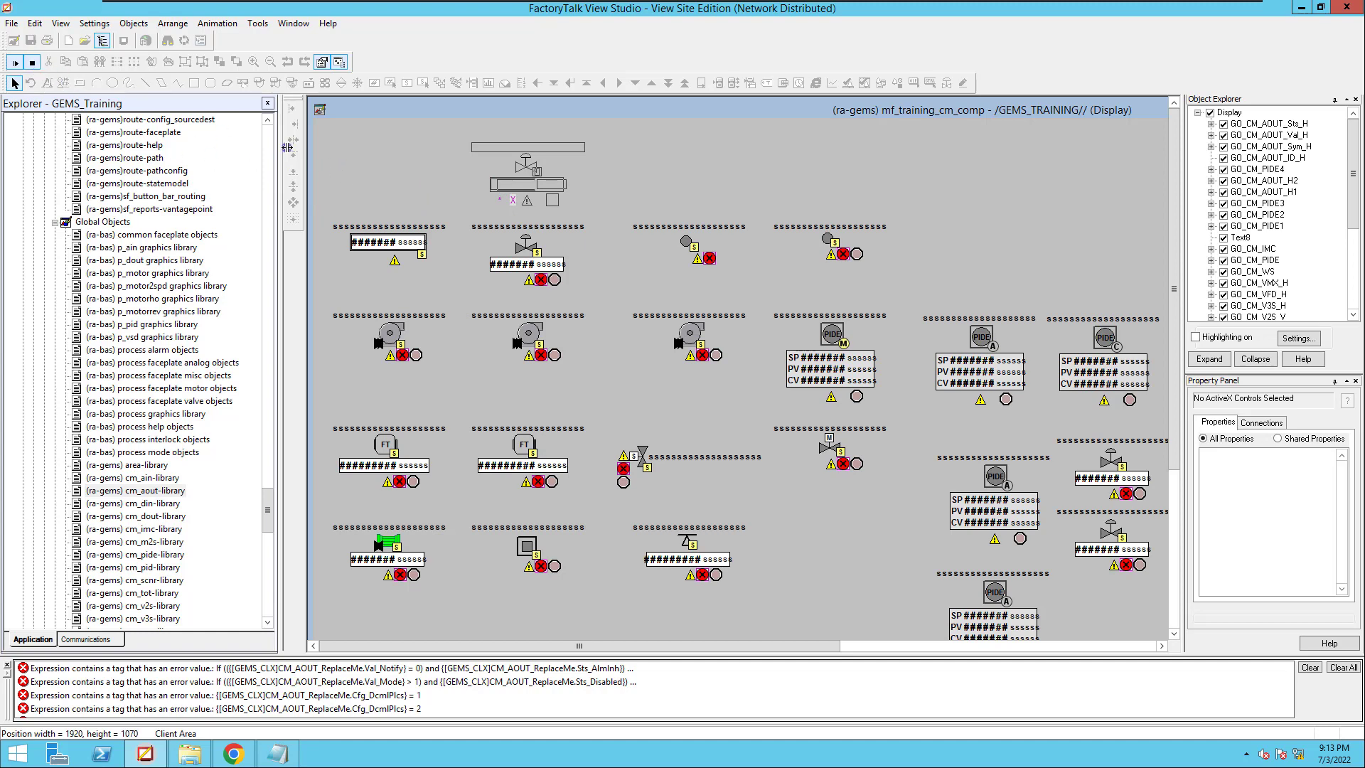
{"action": "left_click", "coordinate": [29, 63]}
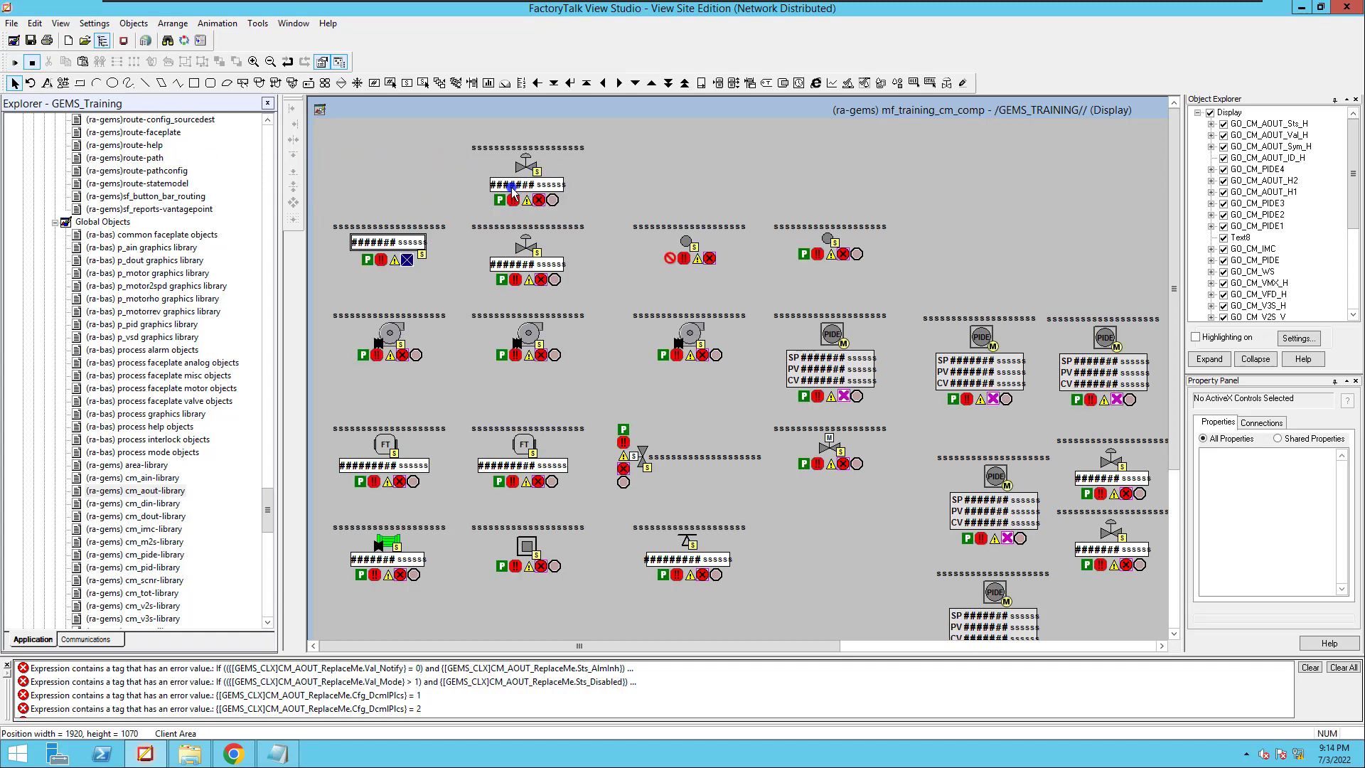
Check the top valve group's Tag Substitution, then delete the group along with its caption
{"action": "left_click", "coordinate": [529, 188]}
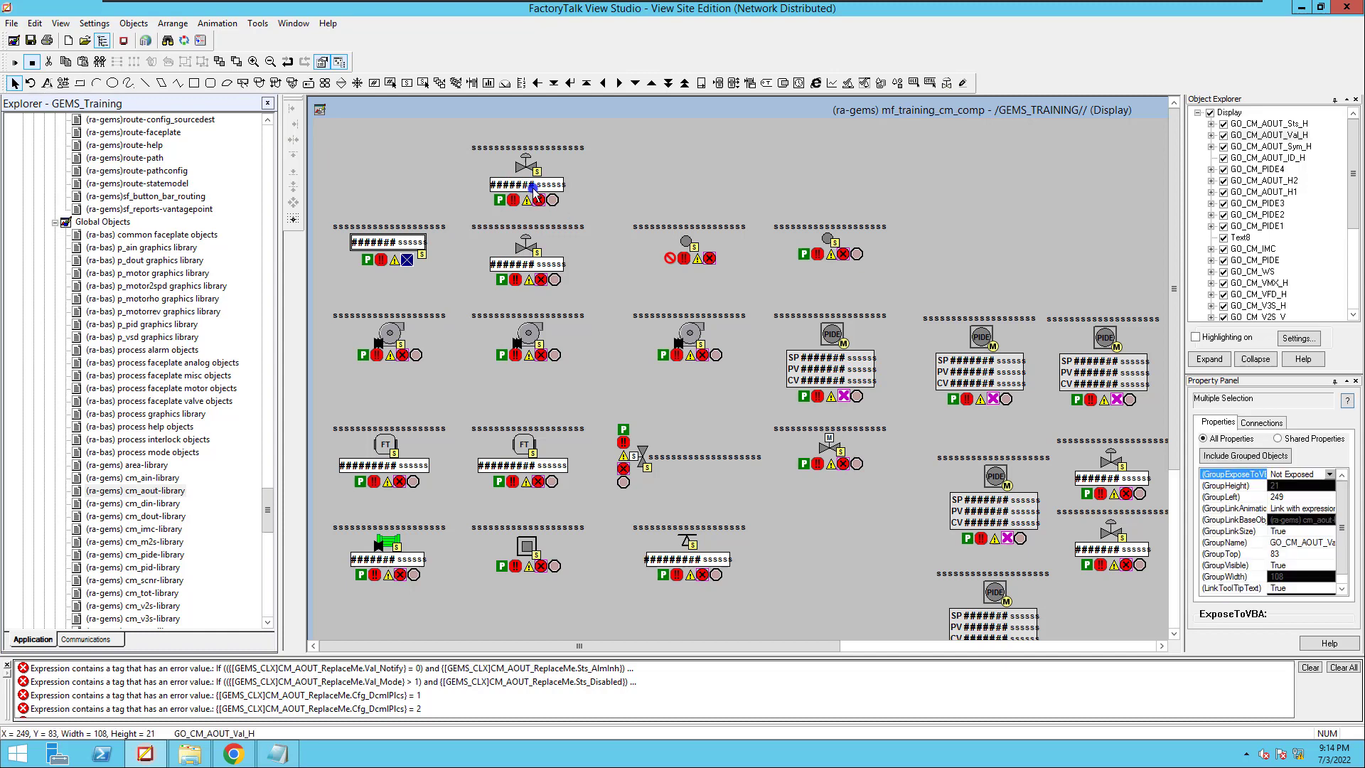
{"action": "right_click", "coordinate": [526, 178]}
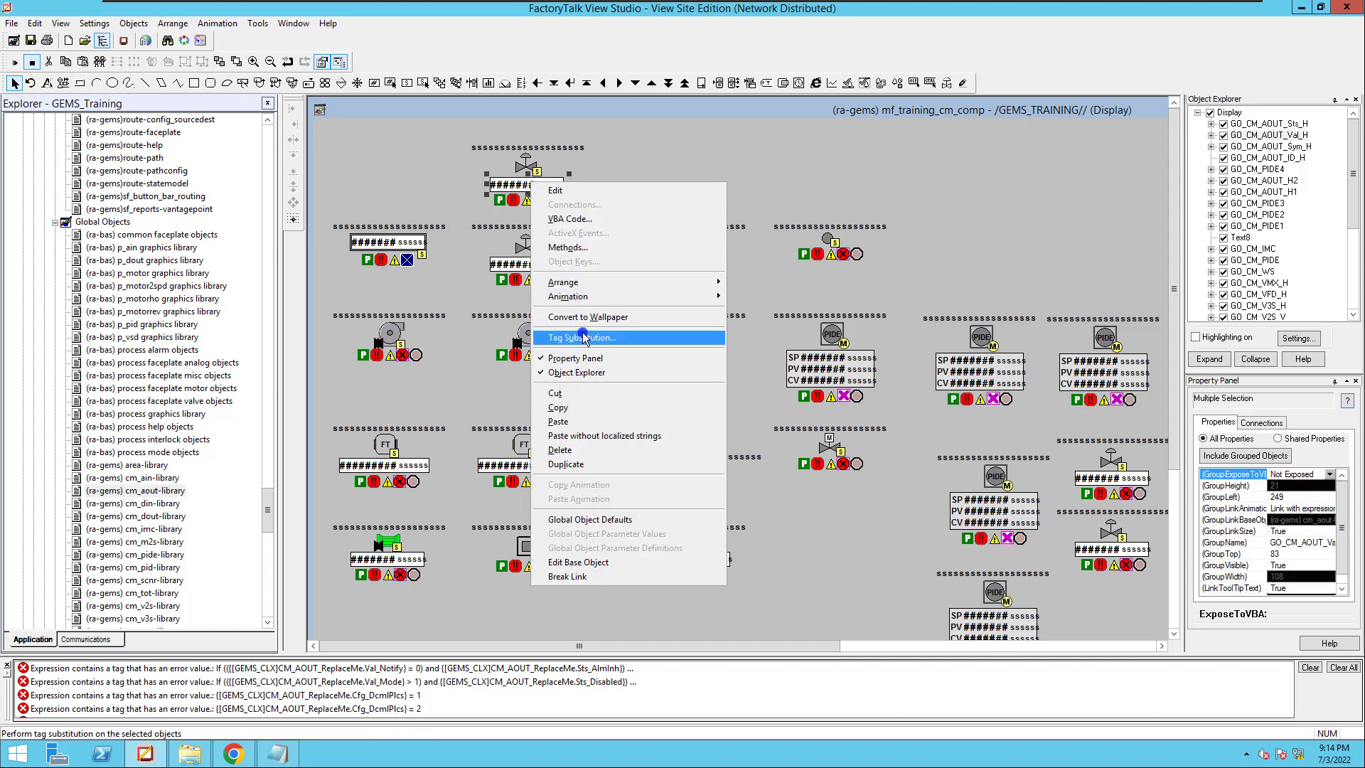
{"action": "left_click", "coordinate": [610, 328]}
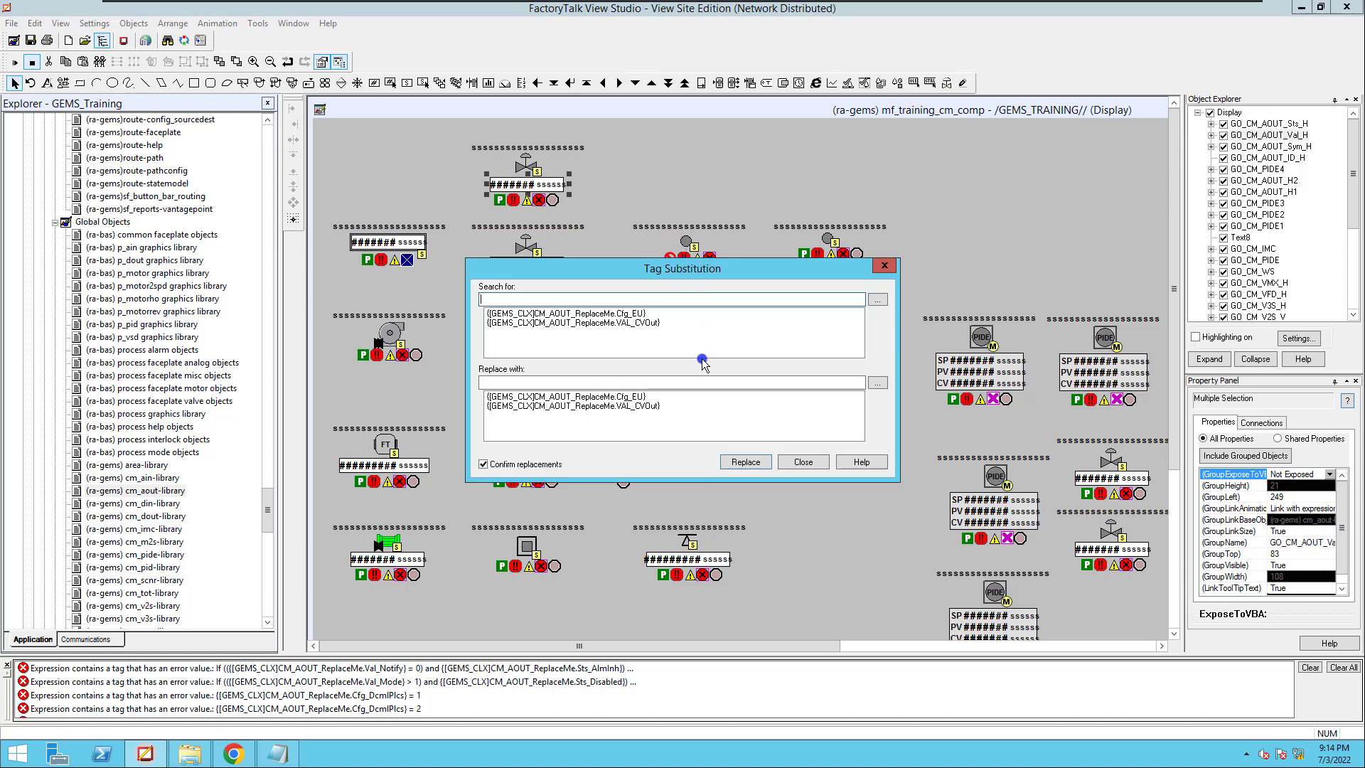
{"action": "left_click", "coordinate": [798, 463]}
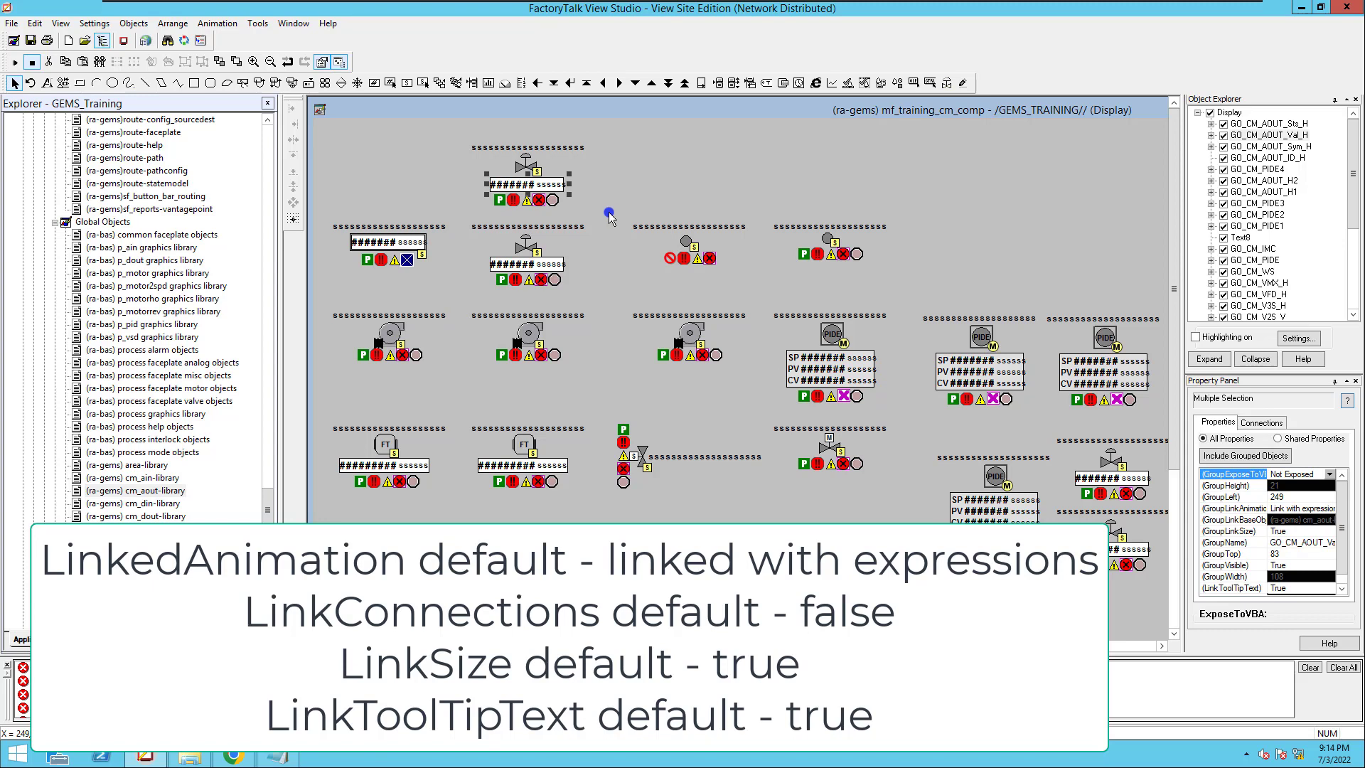
{"action": "left_click_drag", "start_coordinate": [612, 212], "coordinate": [462, 135]}
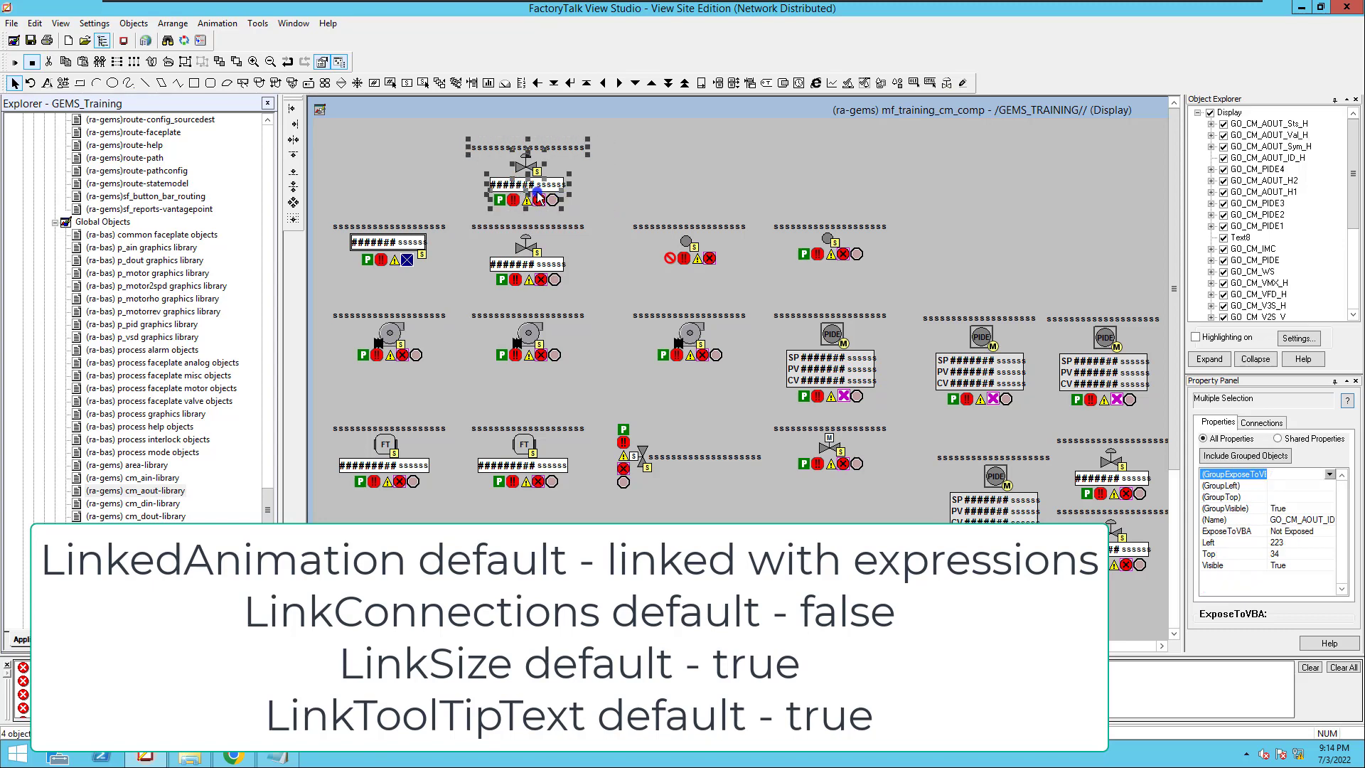
{"action": "key", "text": "Delete"}
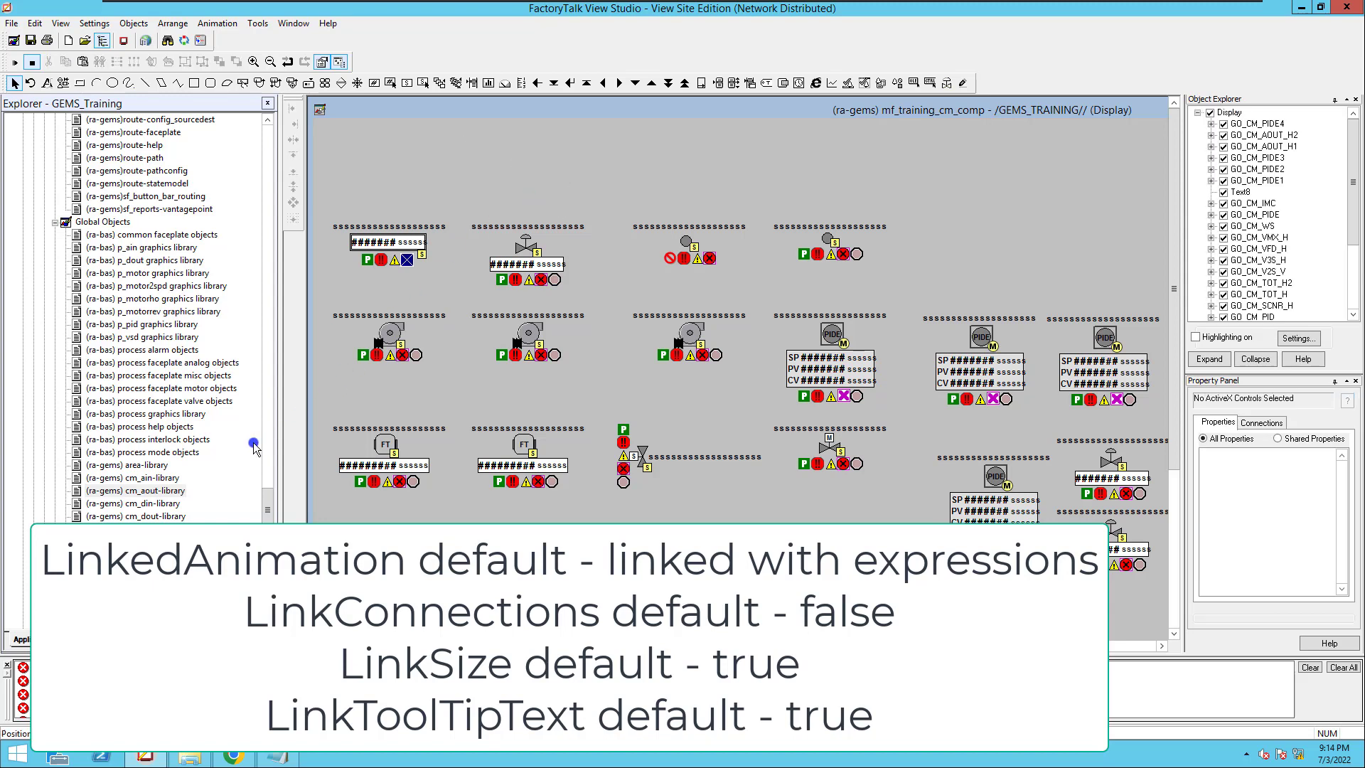
Open cm_aout-library's Global Object Defaults, cancel unchanged, and close the library without saving
{"action": "left_click", "coordinate": [154, 491]}
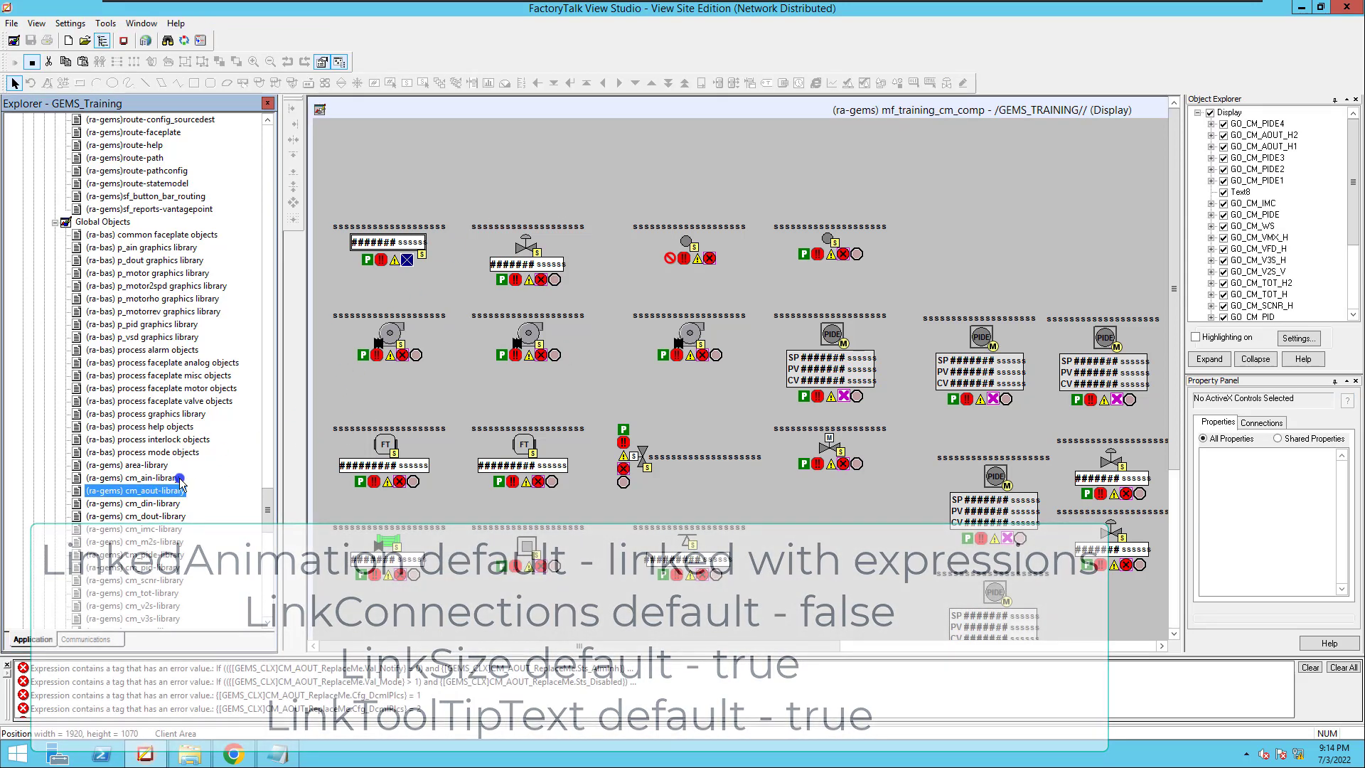
{"action": "double_click", "coordinate": [135, 490]}
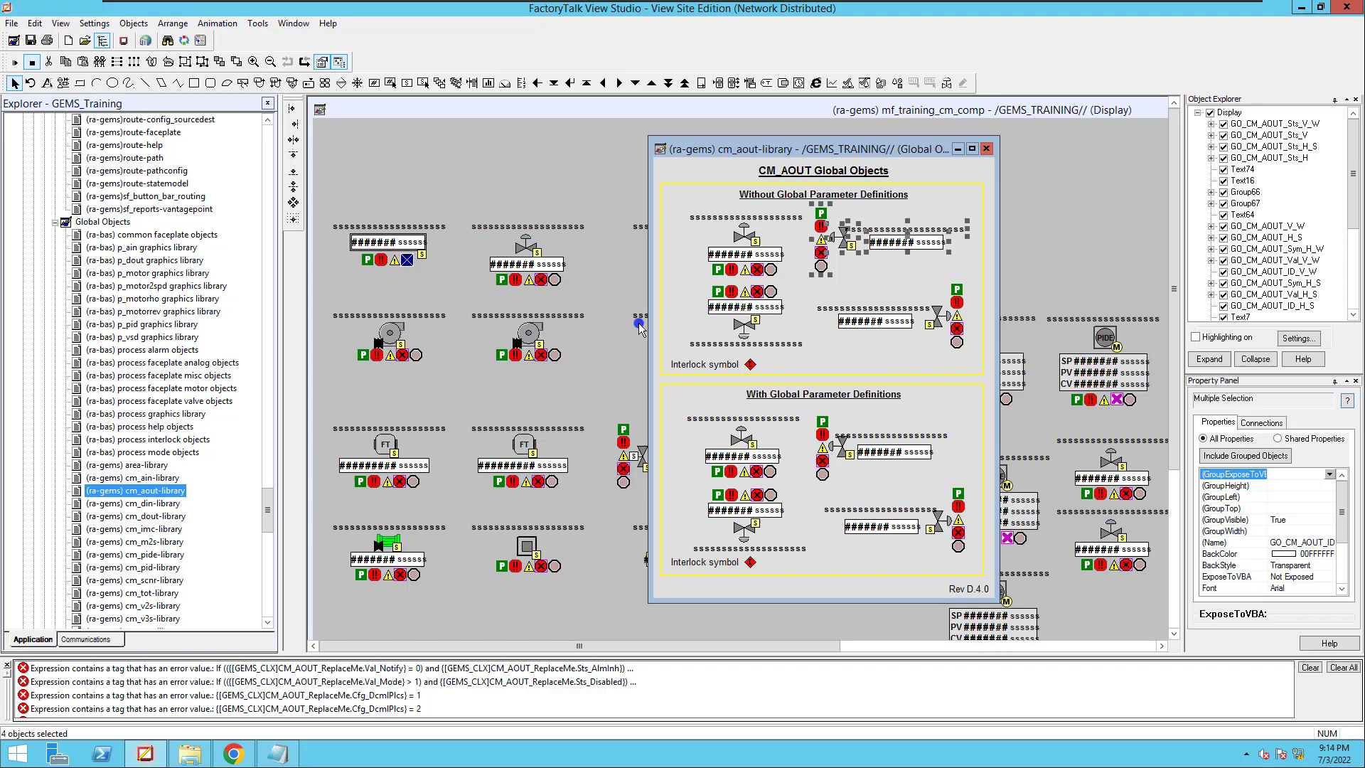
{"action": "left_click", "coordinate": [757, 271]}
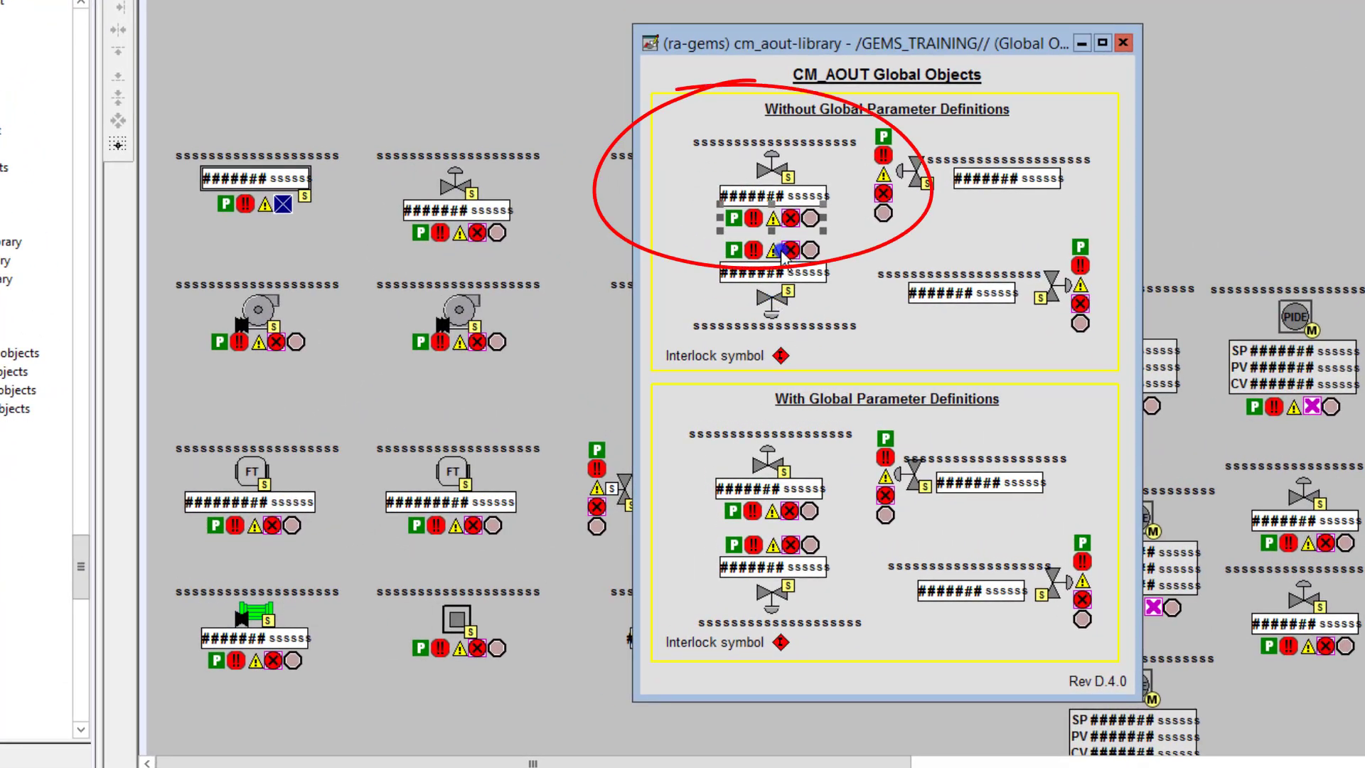
{"action": "left_click", "coordinate": [779, 250]}
{"action": "right_click", "coordinate": [778, 250]}
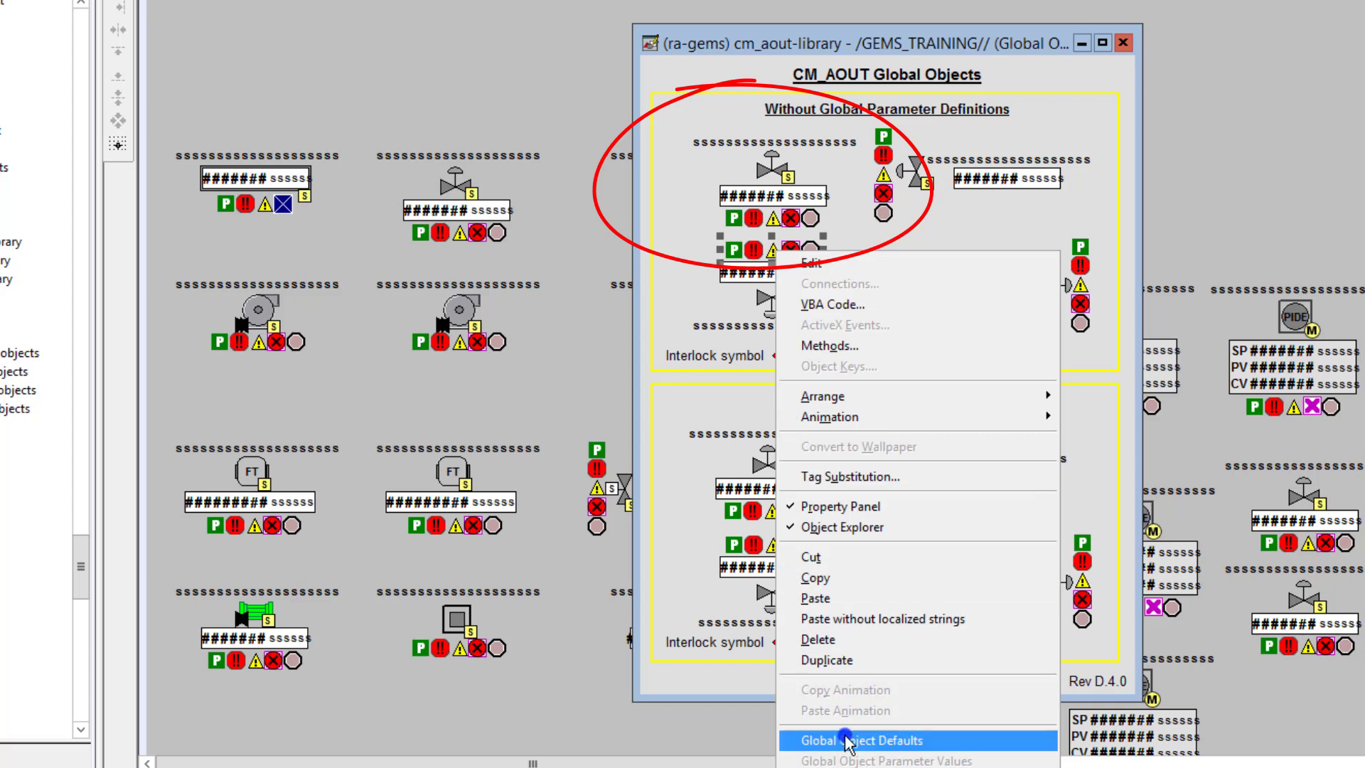
{"action": "left_click", "coordinate": [888, 743]}
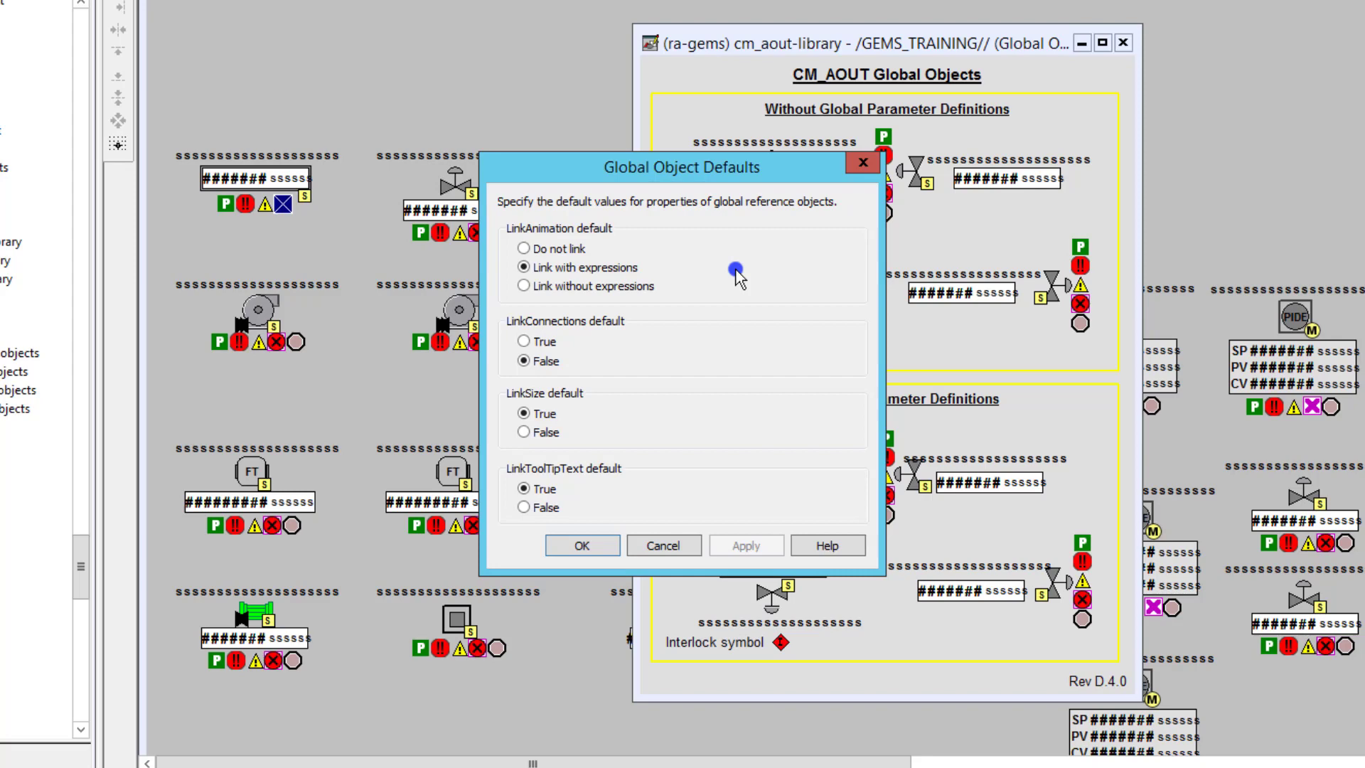
{"action": "left_click", "coordinate": [668, 546]}
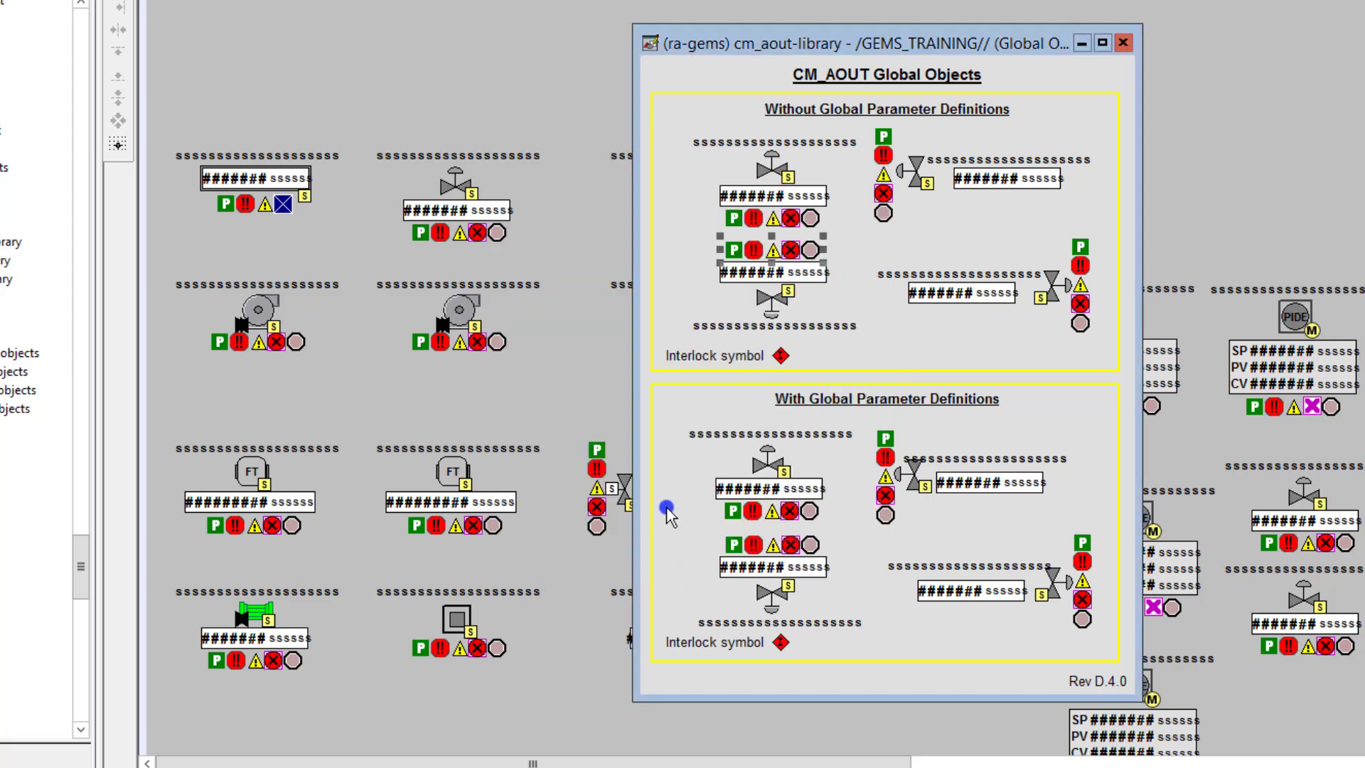
{"action": "left_click", "coordinate": [1123, 42]}
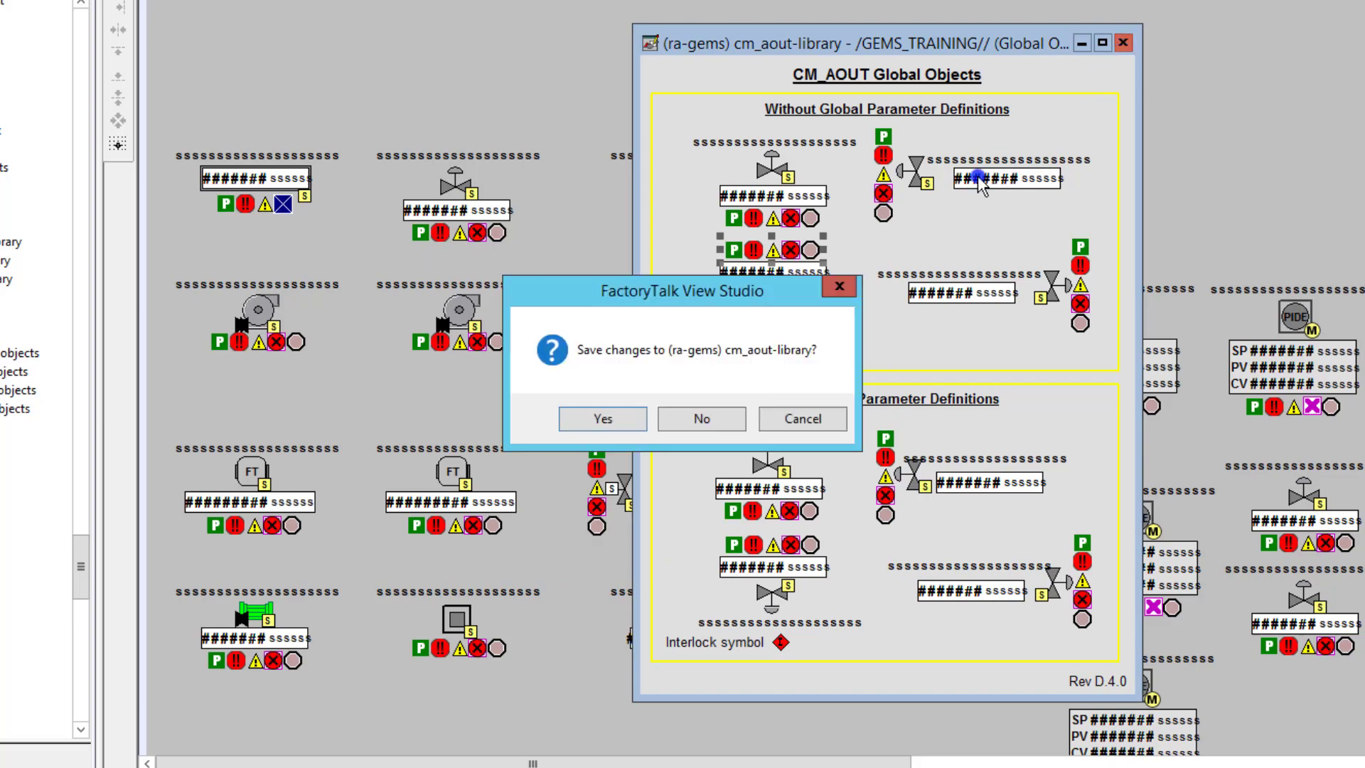
{"action": "left_click", "coordinate": [717, 419]}
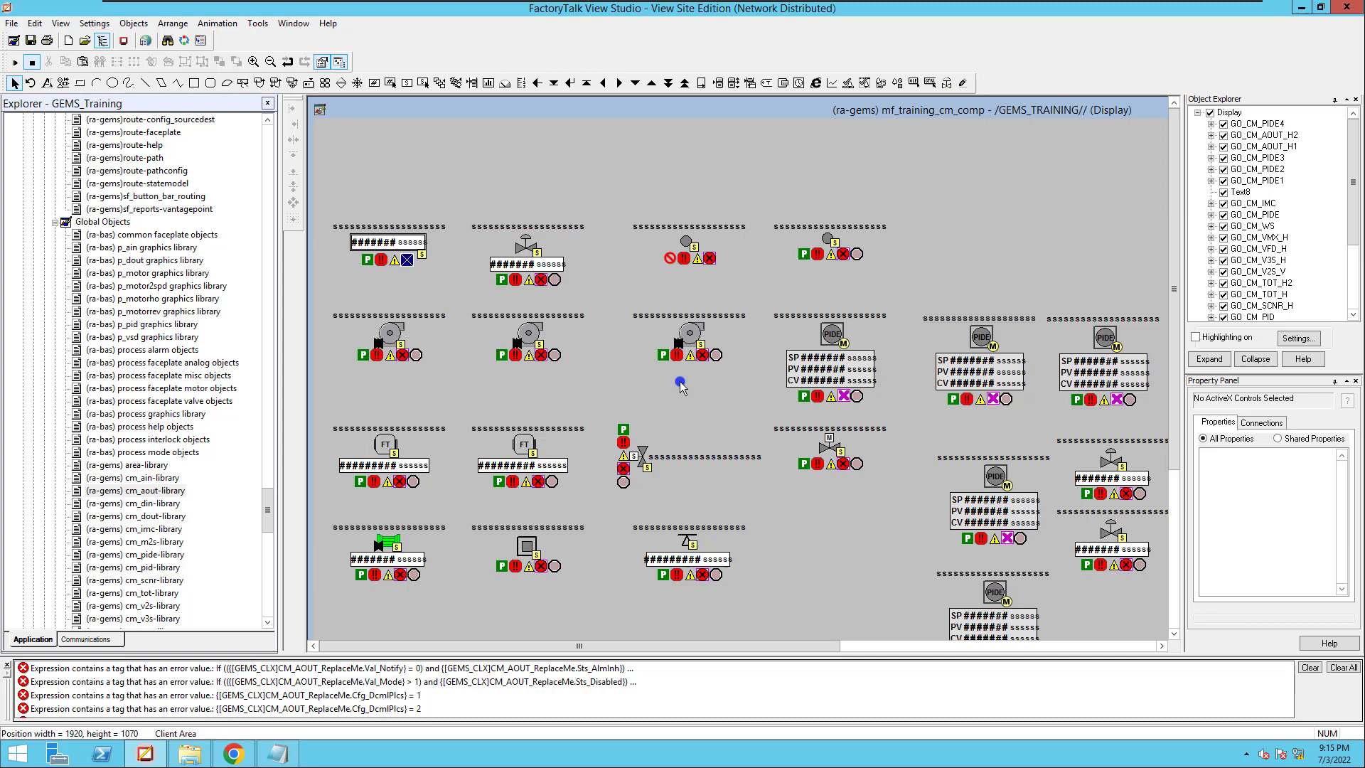
Reopen the cm_aout-library global objects and select the horizontal valve group
{"action": "double_click", "coordinate": [160, 491]}
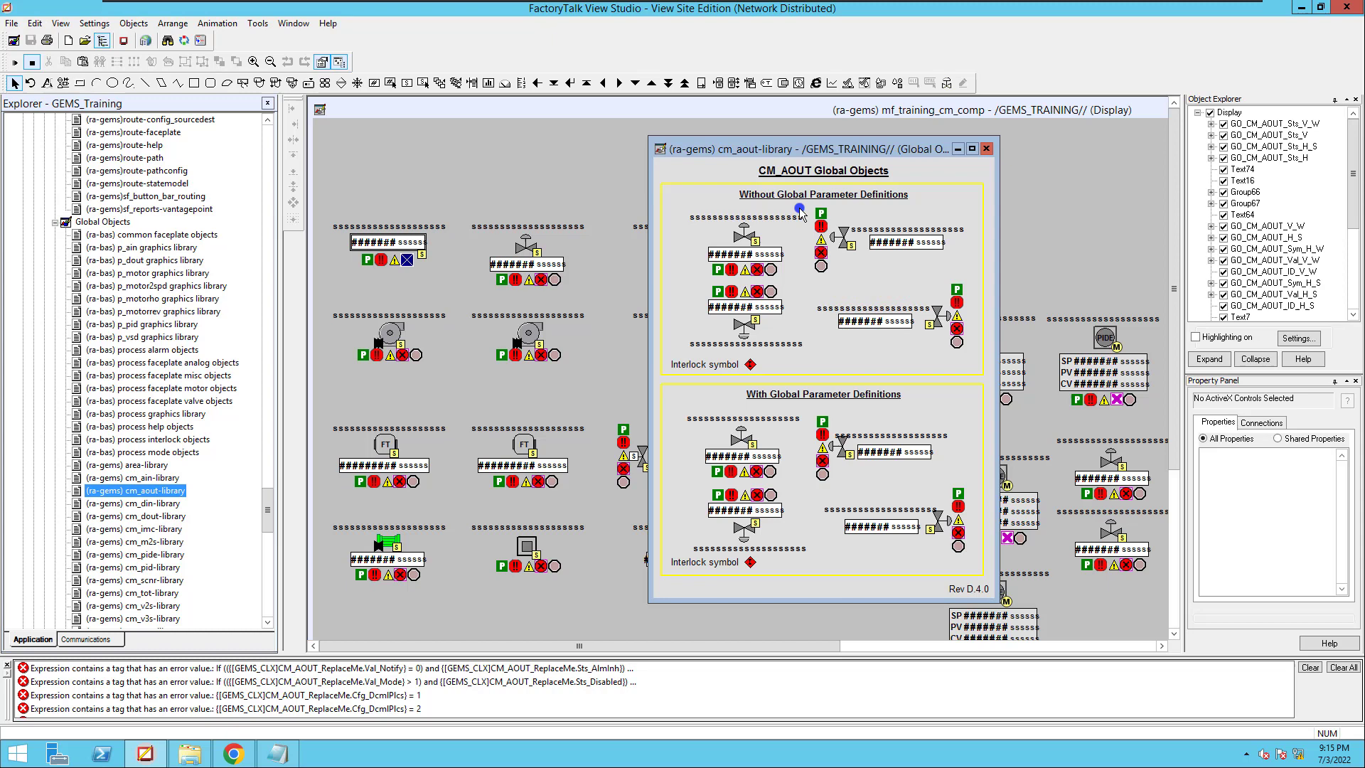
{"action": "left_click", "coordinate": [734, 256]}
{"action": "right_click", "coordinate": [734, 256]}
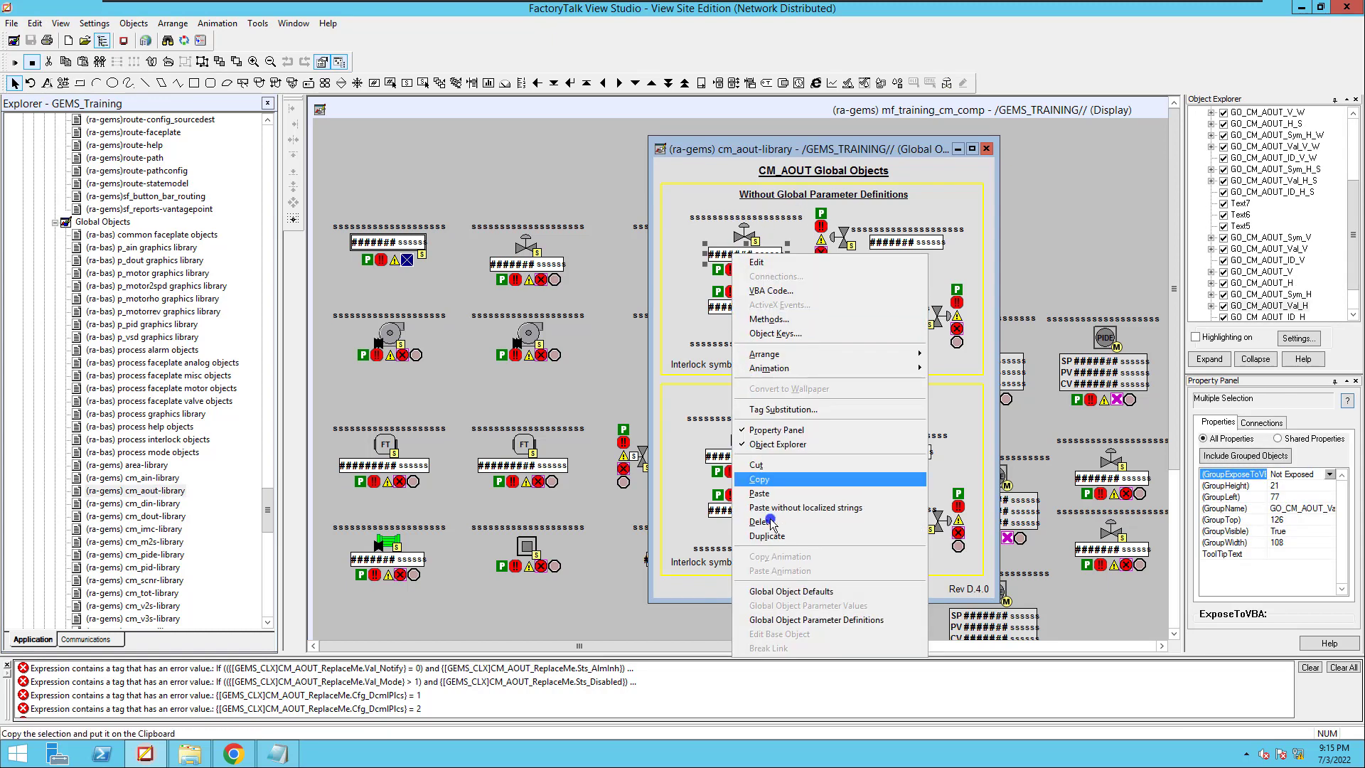
Review the valve's Global Object Defaults, cancel without changes, and close the cm_aout-library window
{"action": "left_click", "coordinate": [771, 595]}
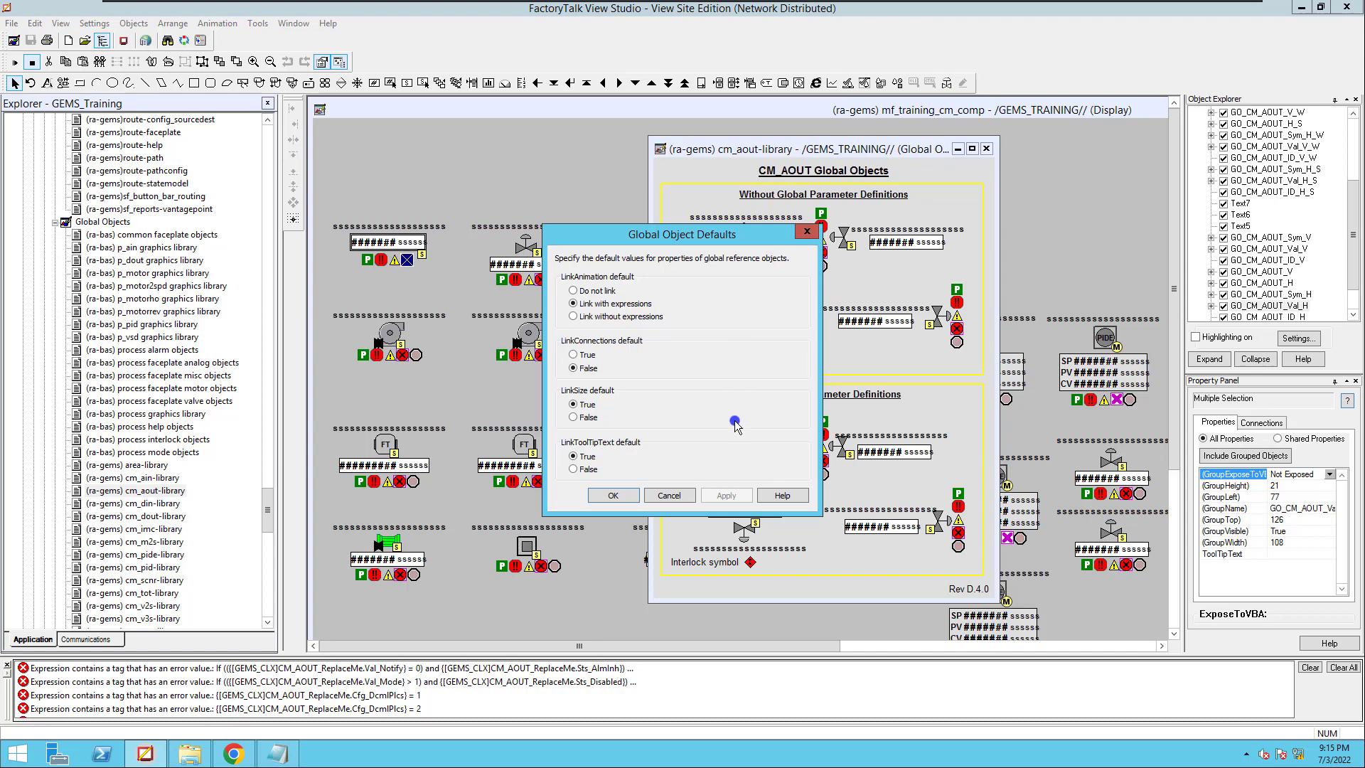
{"action": "left_click", "coordinate": [681, 495]}
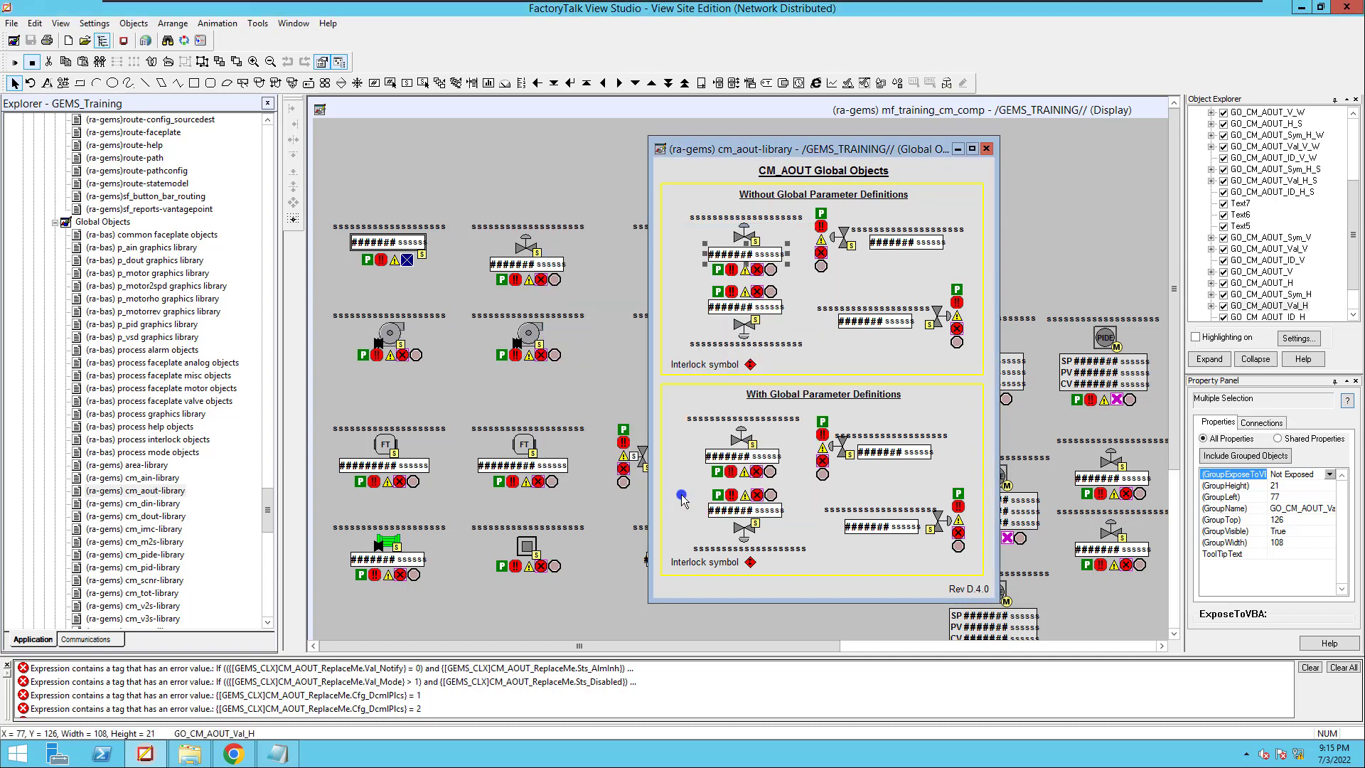
{"action": "left_click", "coordinate": [986, 147]}
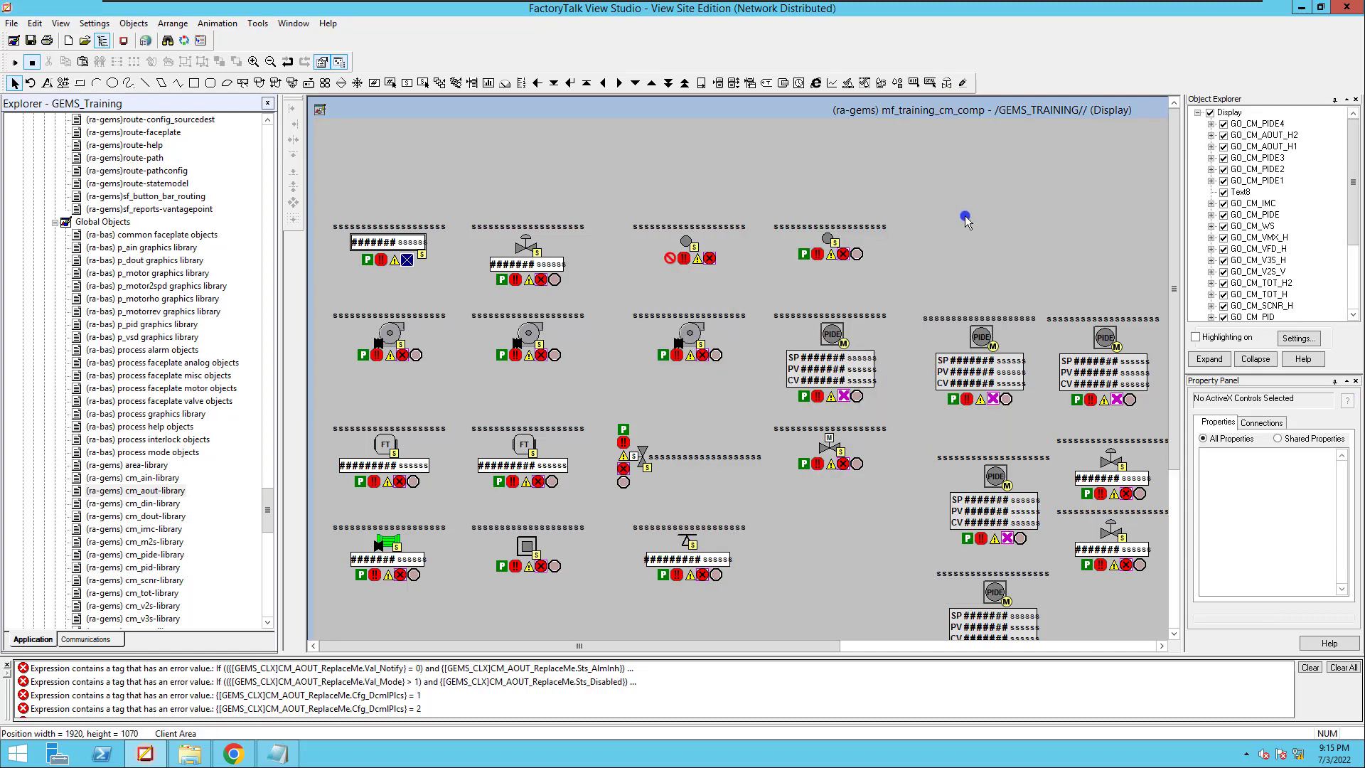